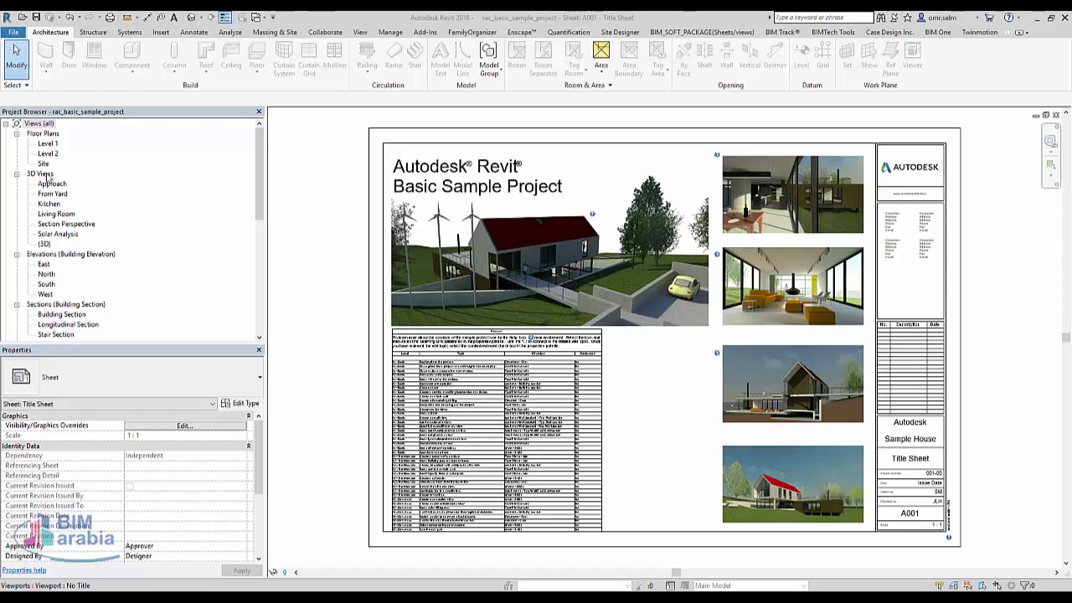
Open the Level 1 floor plan from the Project Browser's Floor Plans list
left_click(48, 143)
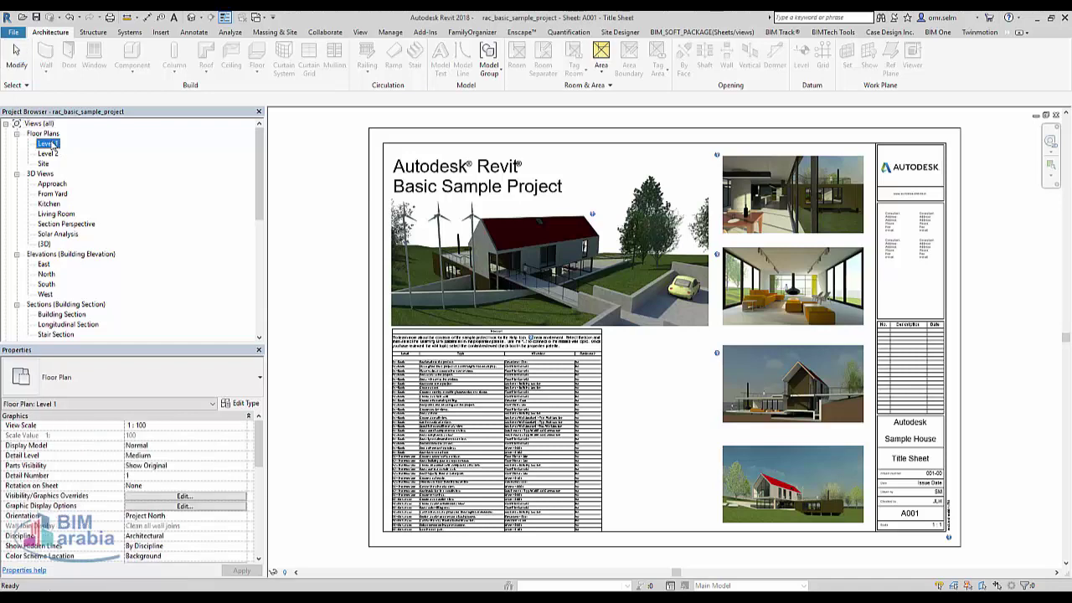
double_click(50, 144)
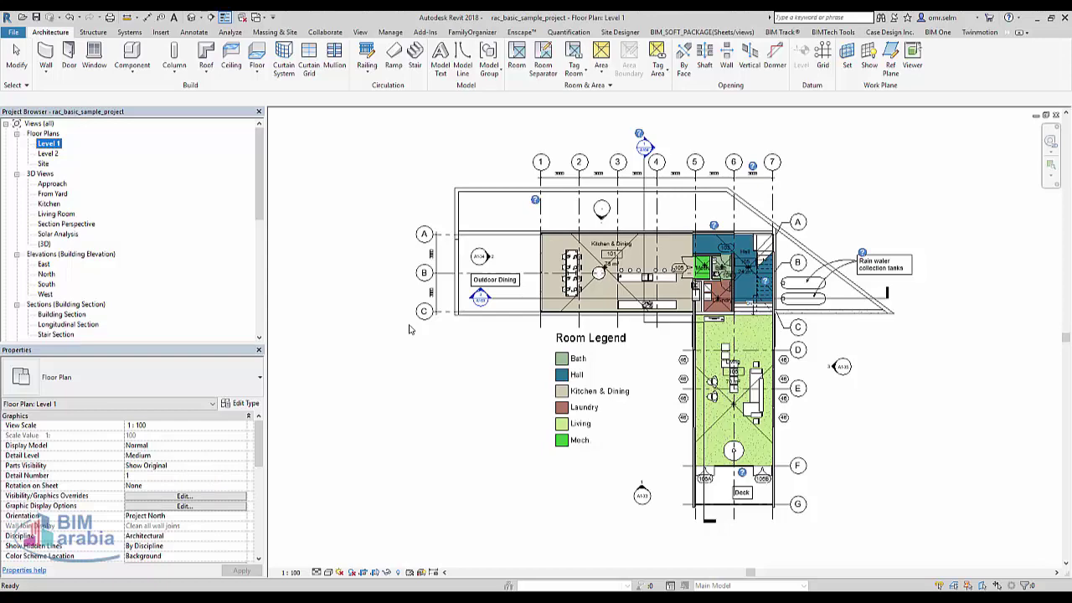
Zoom and pan to the Mech, Bath and Hall rooms, then select the Mech room tag
scroll(651, 377, "up", 3)
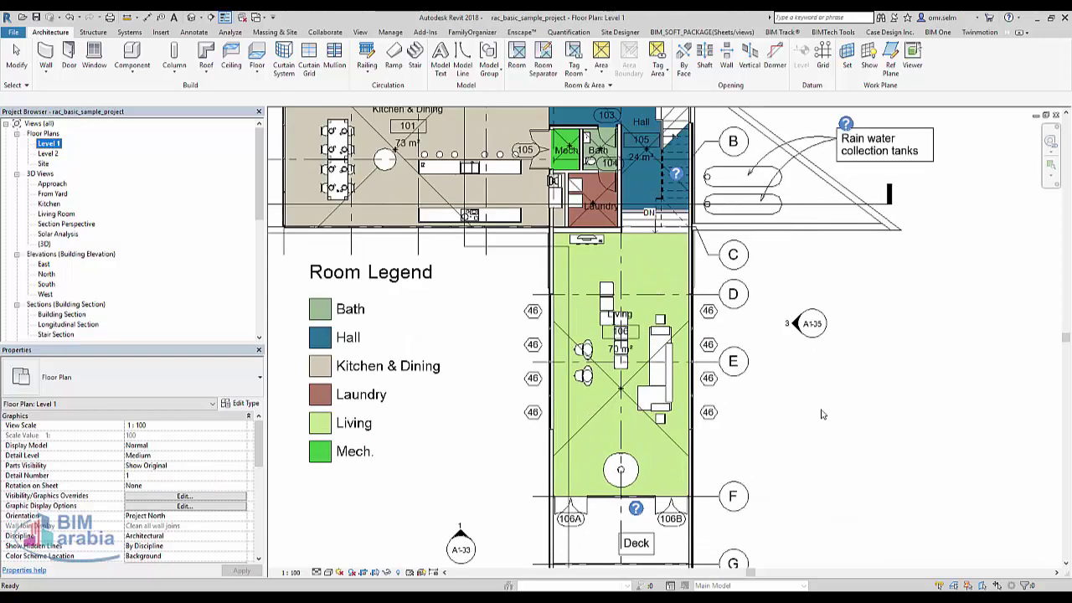
scroll(609, 314, "up", 3)
scroll(609, 314, "up", 2)
scroll(637, 335, "down", 1)
scroll(729, 335, "down", 1)
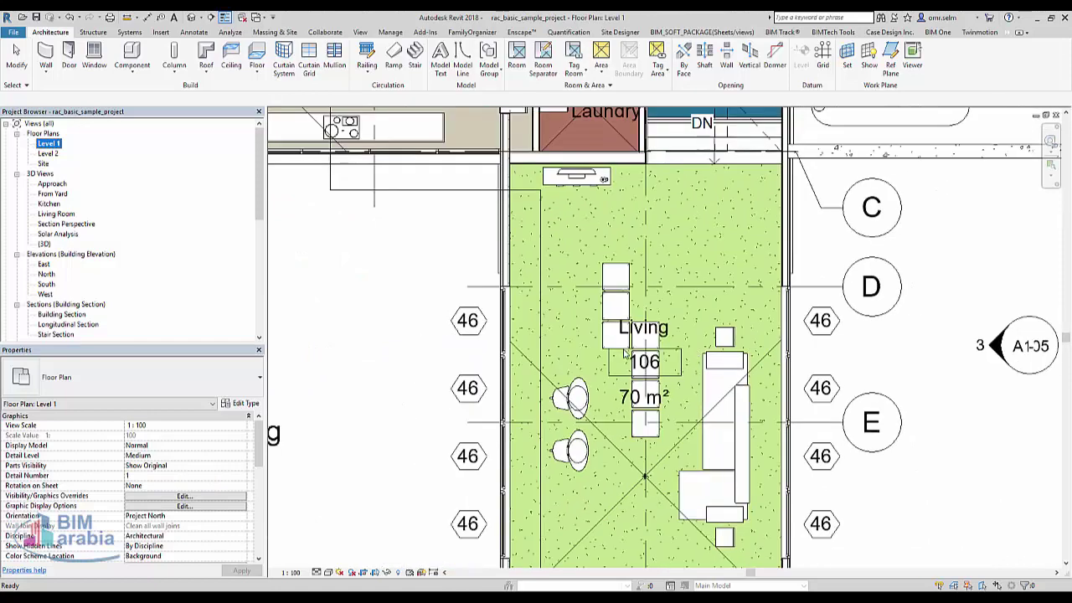
scroll(773, 392, "down", 2)
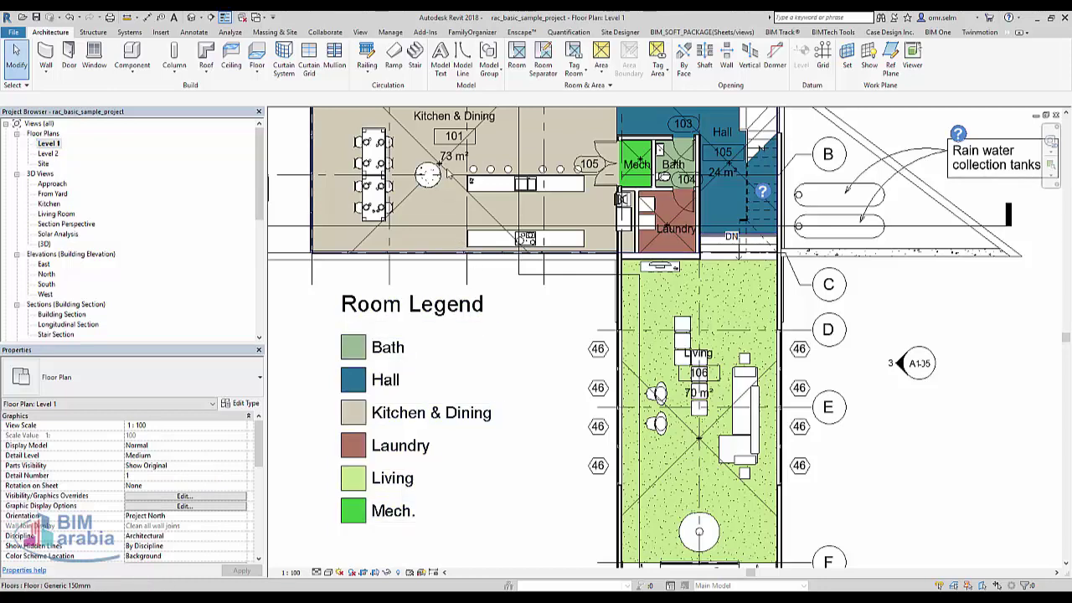
middle_click_drag(463, 228, 498, 358)
scroll(498, 357, "up", 1)
scroll(499, 358, "up", 3)
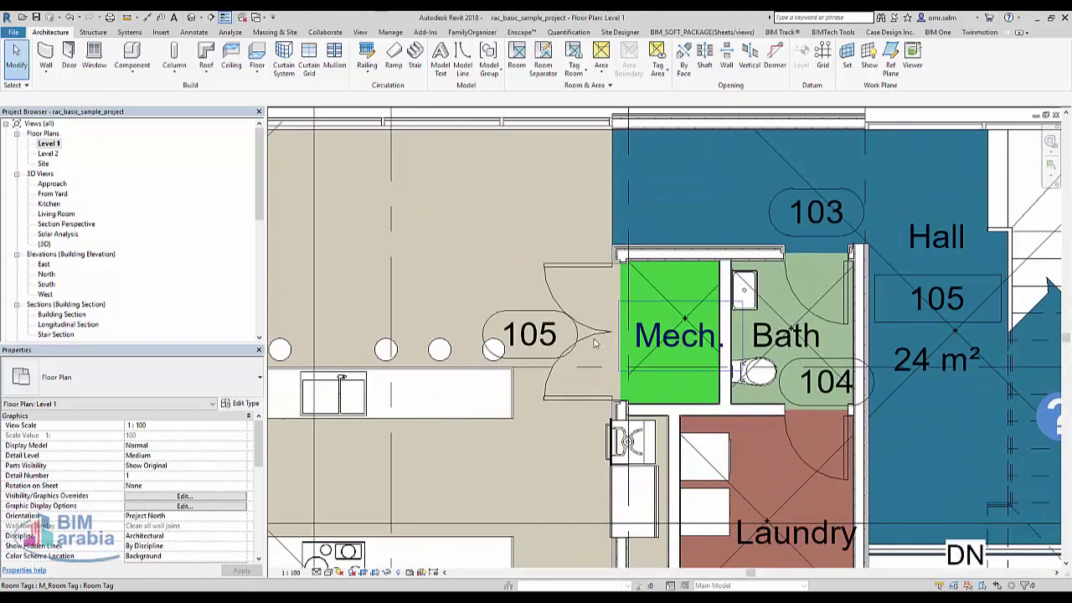
left_click(499, 360)
Turn on Show Area in the M_Room Tag type so tags display room areas
left_click(239, 402)
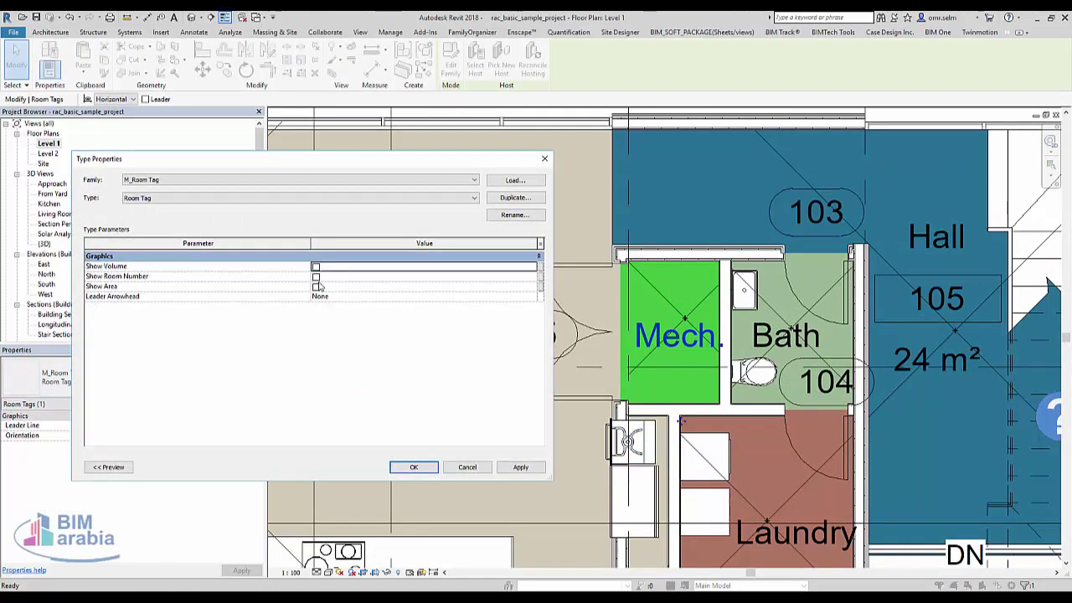
left_click(316, 287)
left_click(414, 467)
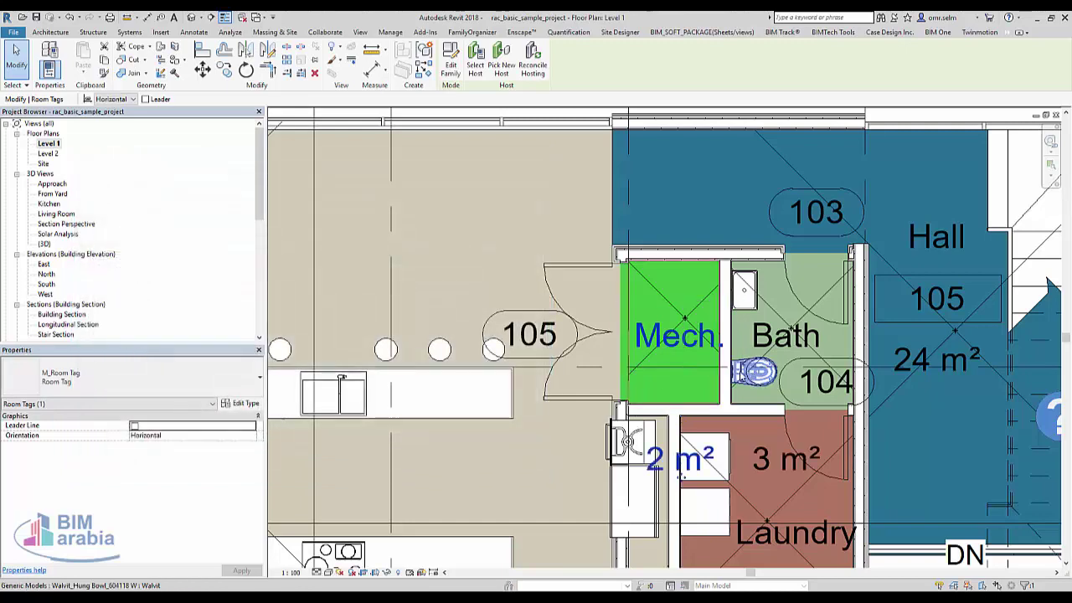
middle_click_drag(701, 425, 628, 353)
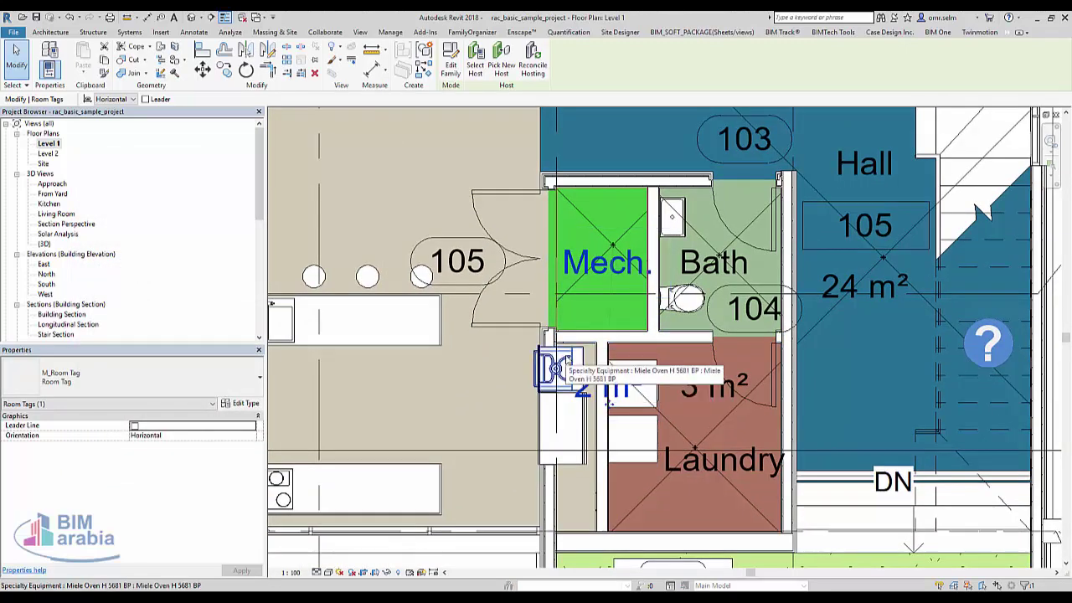
scroll(173, 251, "down", 4)
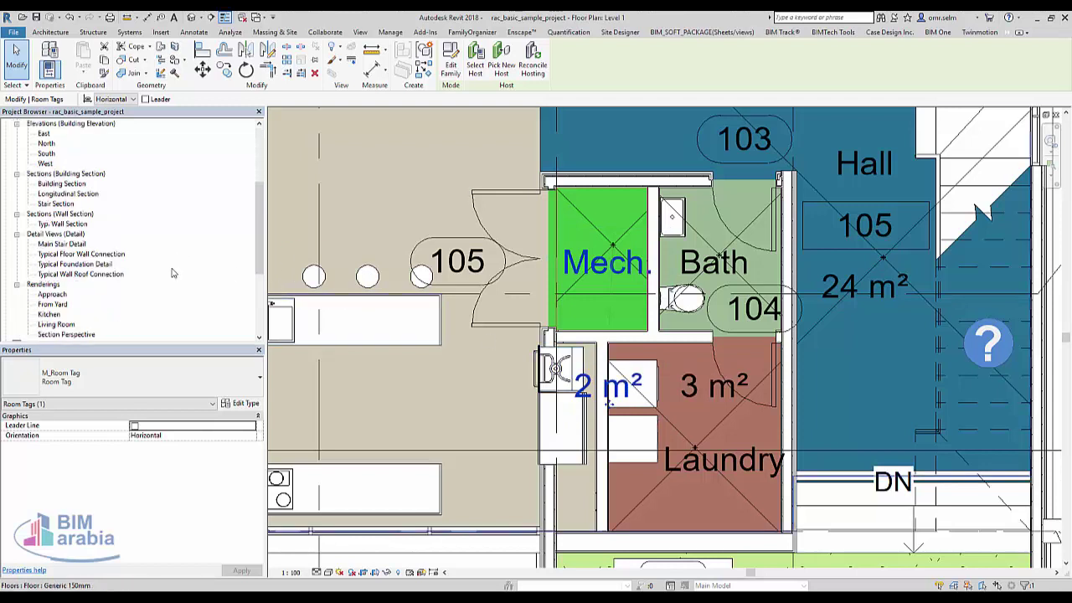
scroll(172, 268, "down", 3)
Create a Schedule/Quantities view for the Rooms category with phase Working Drawings
left_click(361, 32)
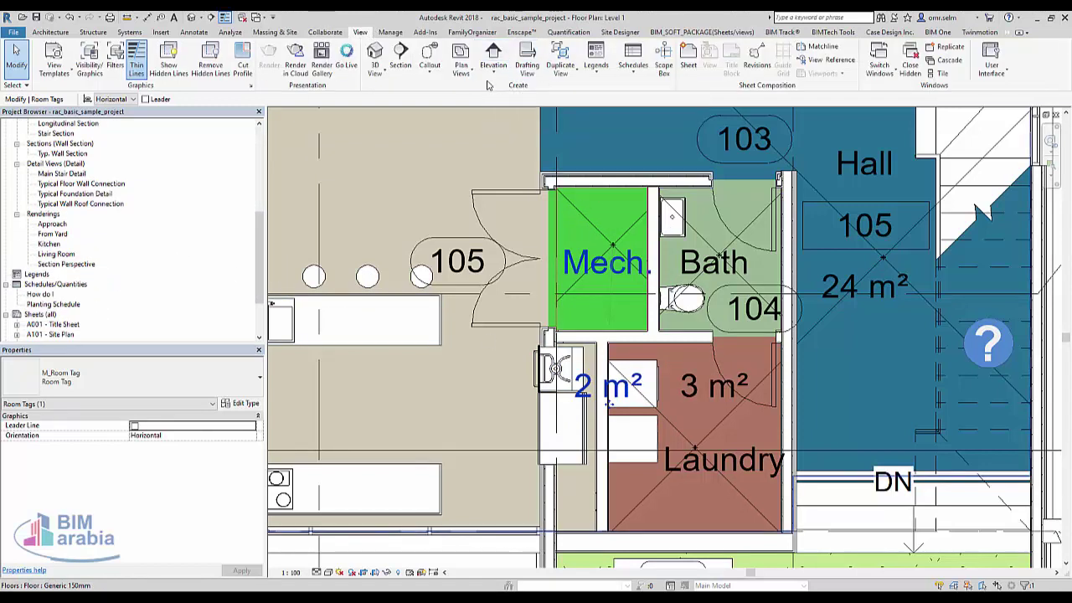
left_click(634, 69)
left_click(661, 90)
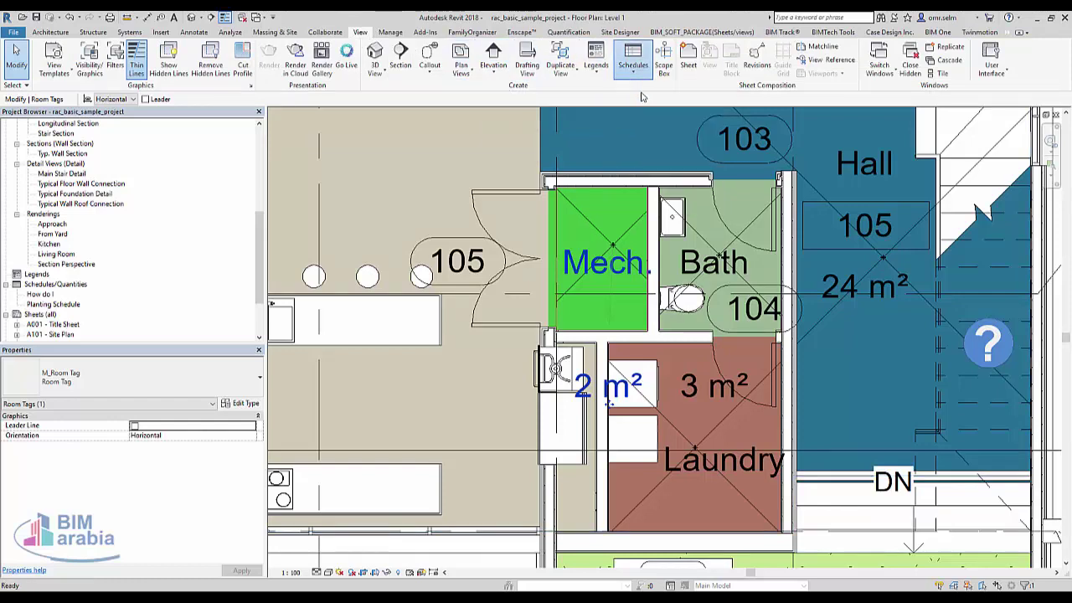
left_click(480, 290)
key("r")
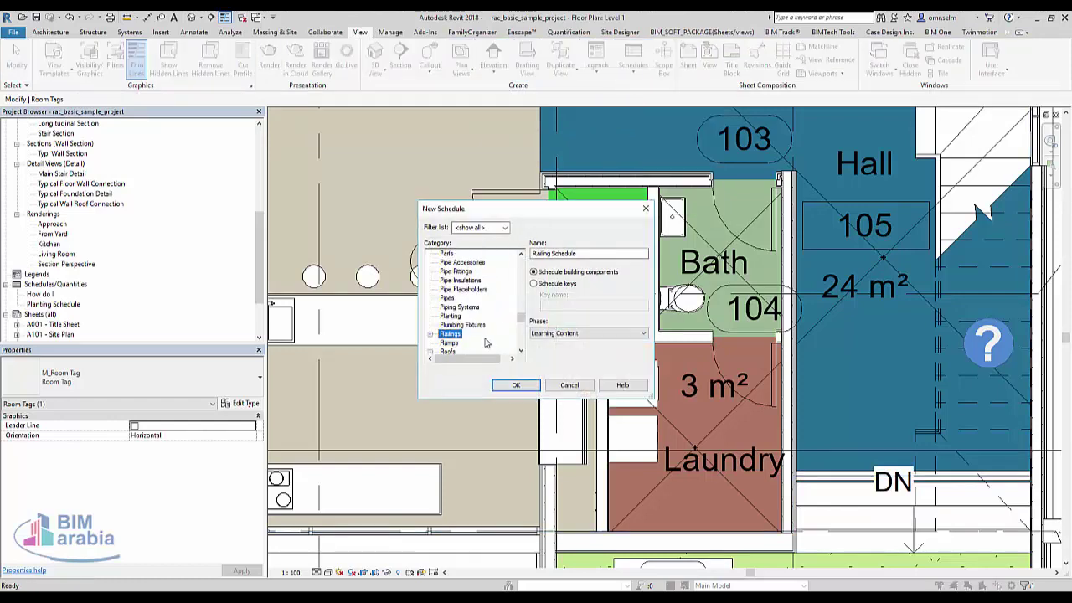
left_click(450, 333)
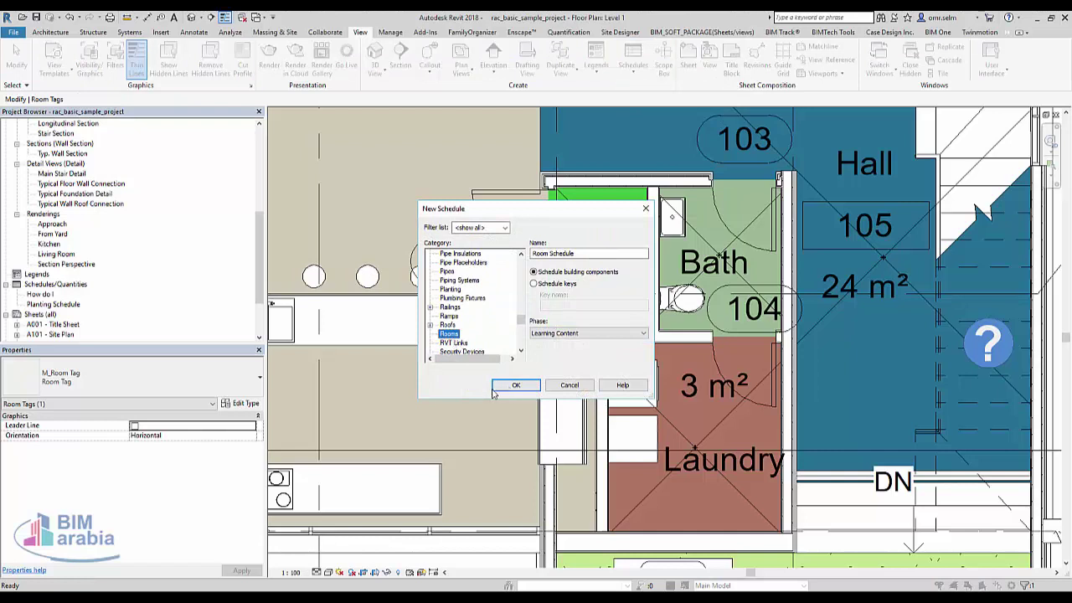
left_click(554, 333)
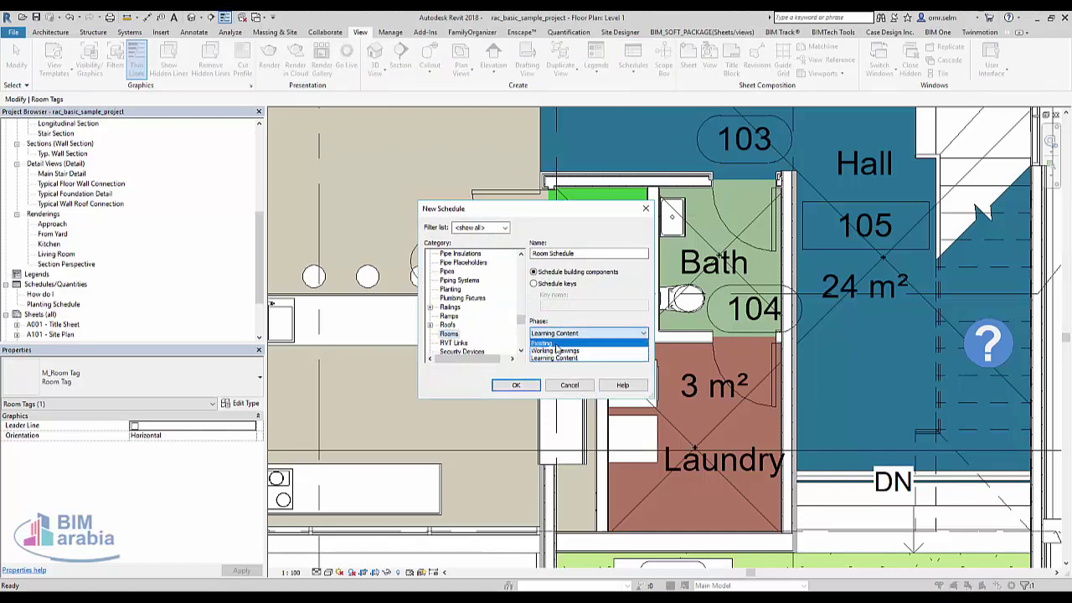
left_click(556, 350)
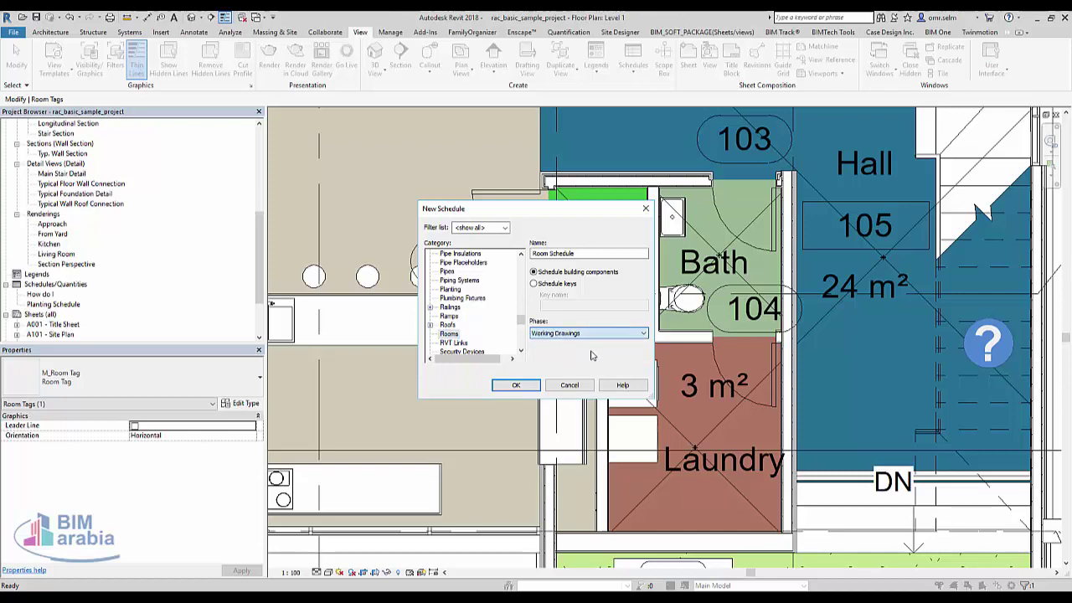
left_click(516, 385)
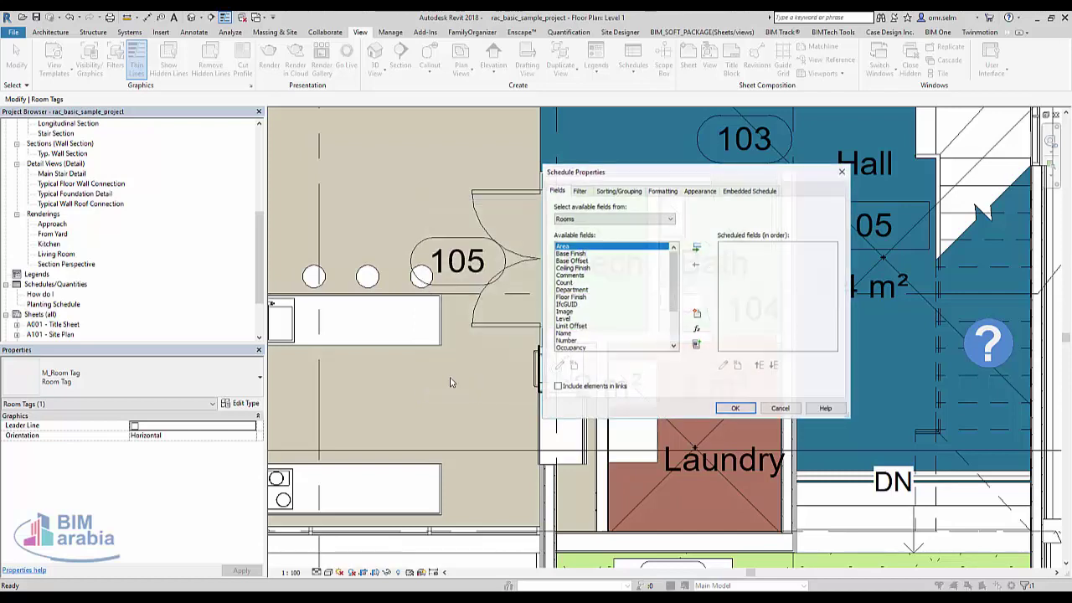
Add the Area and Name fields to the schedule and finish it
double_click(571, 247)
left_click(567, 261)
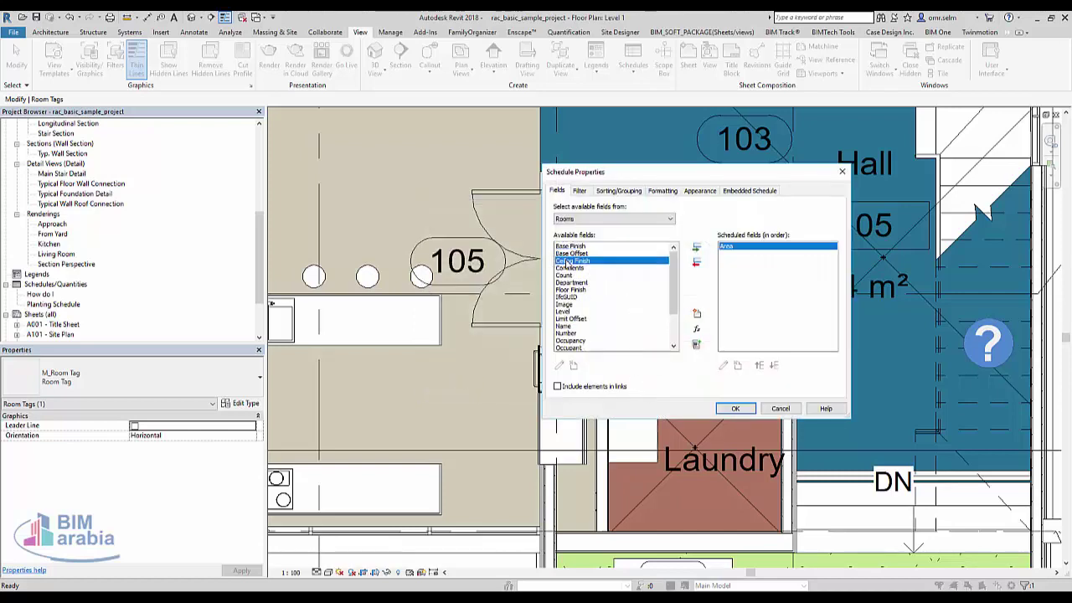
left_click(584, 326)
double_click(581, 327)
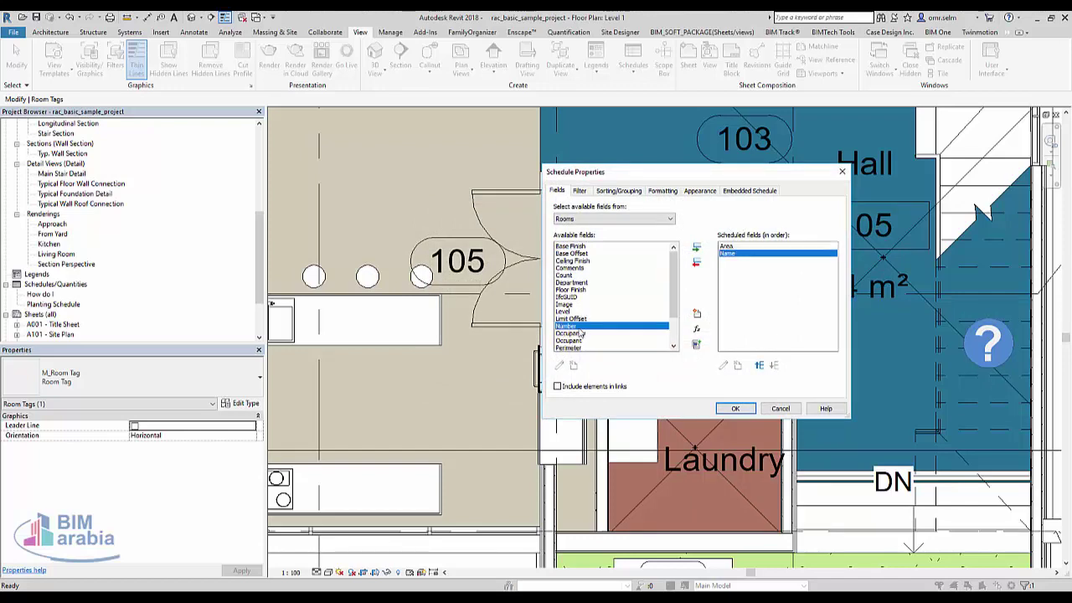
left_click(736, 408)
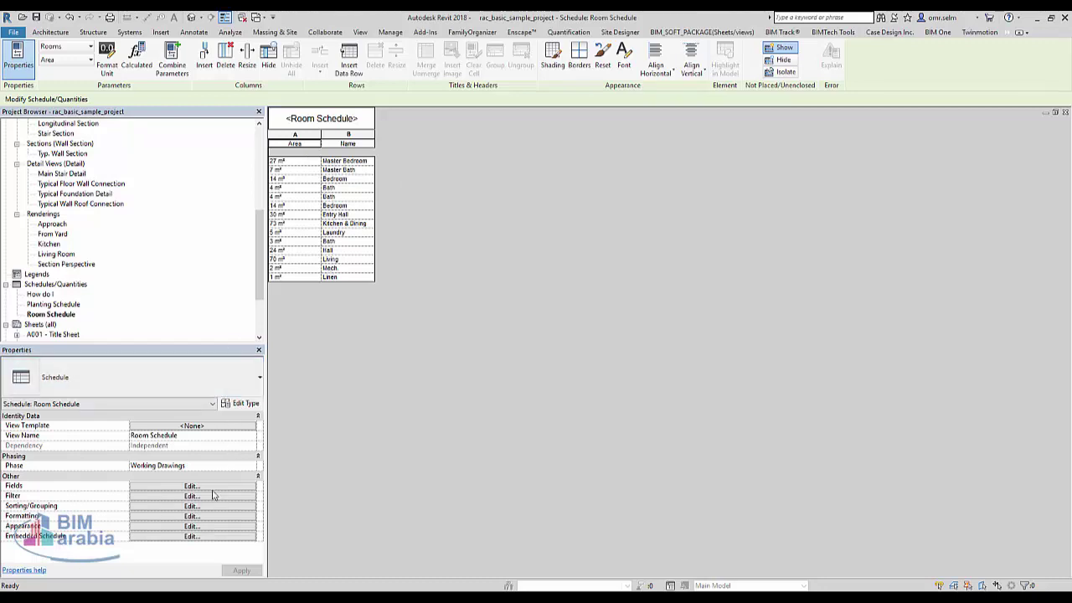
Reorder the schedule fields so Area comes below Name
left_click(319, 442)
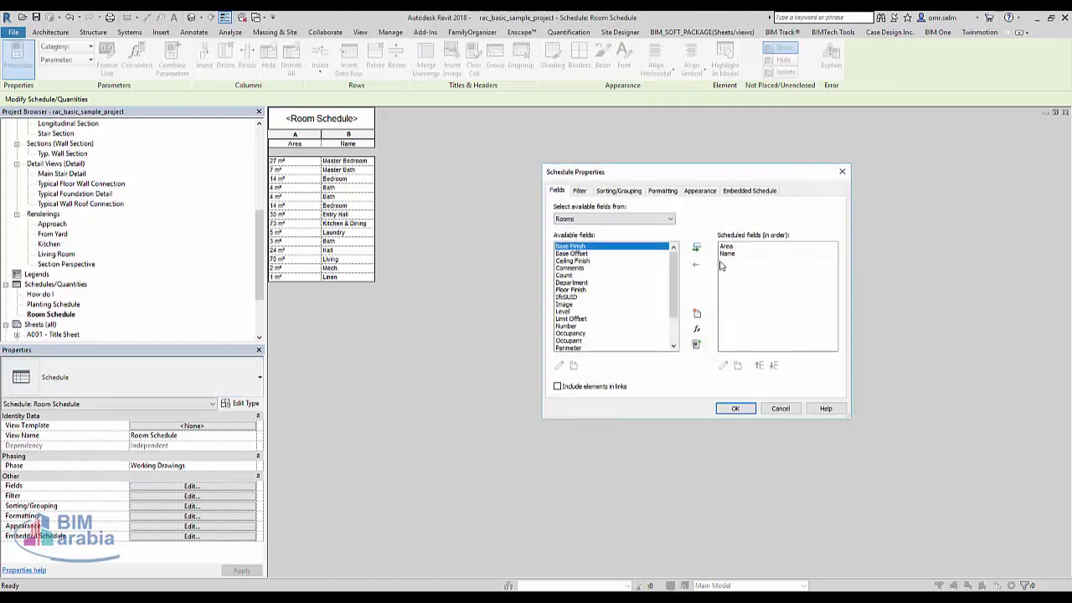
left_click(727, 247)
left_click(774, 366)
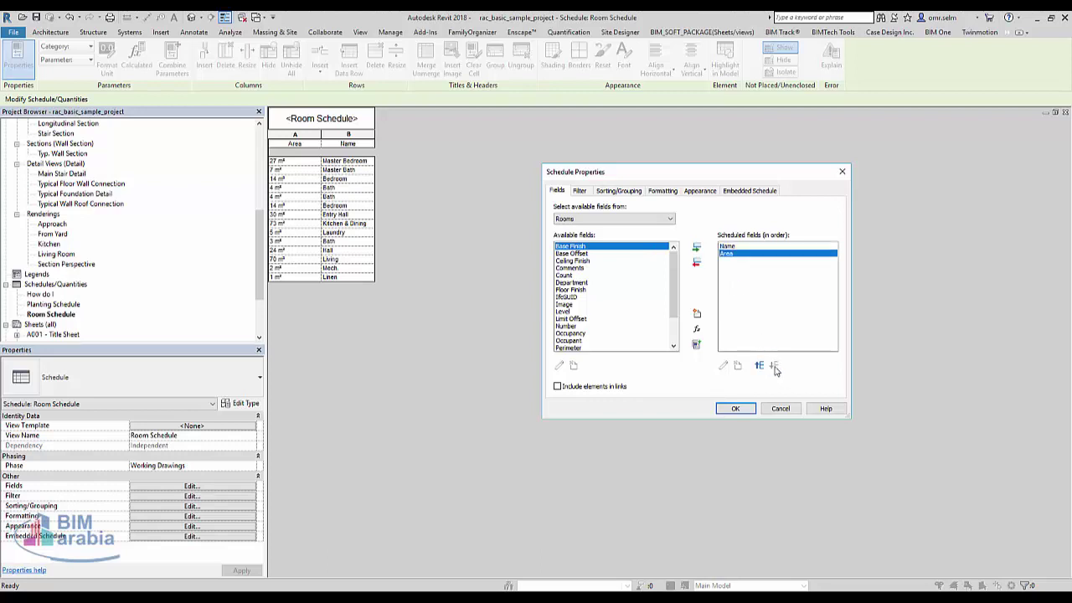
left_click(697, 332)
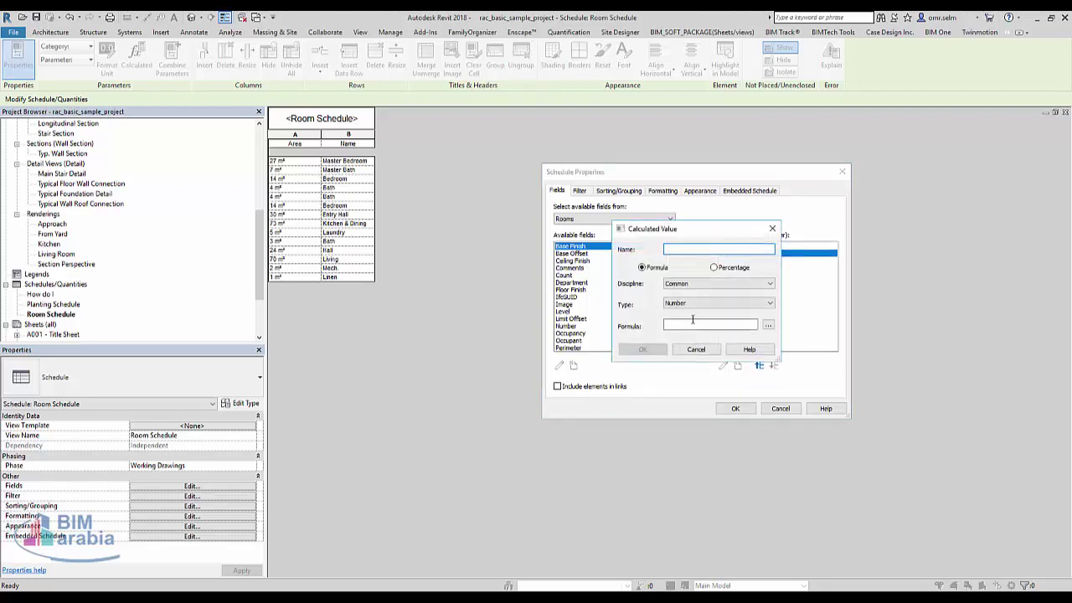
left_click_drag(679, 233, 508, 236)
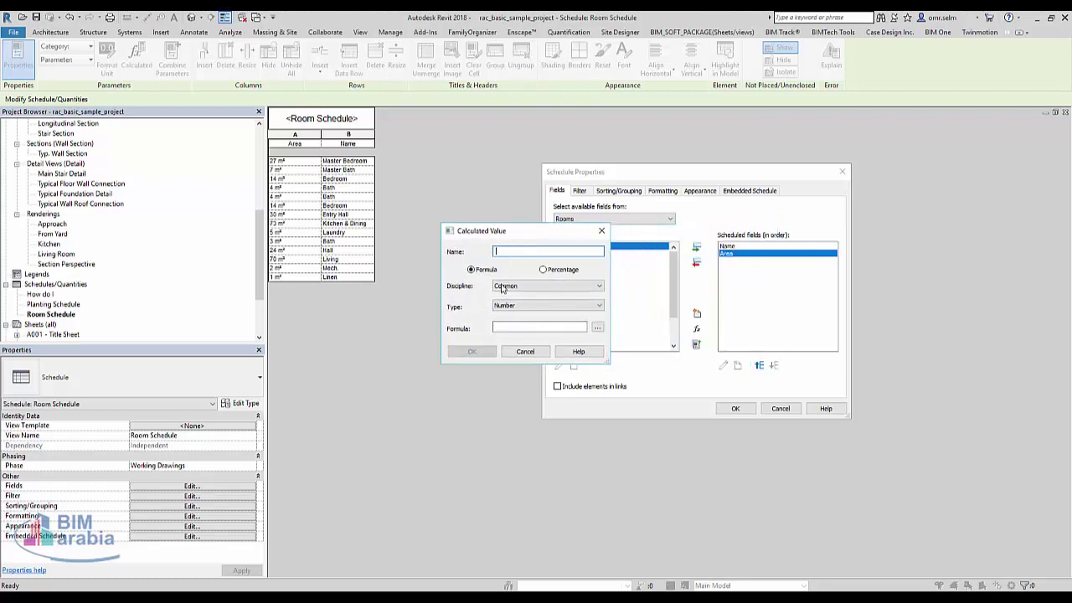
left_click(601, 230)
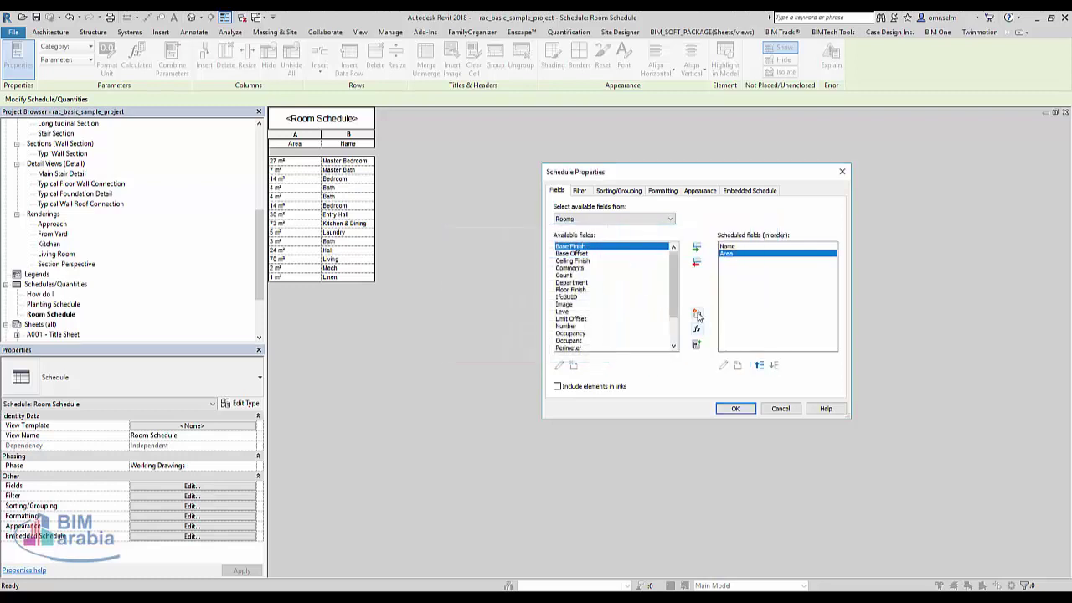
Add a new Area-type project parameter named code as a schedule field
left_click(698, 314)
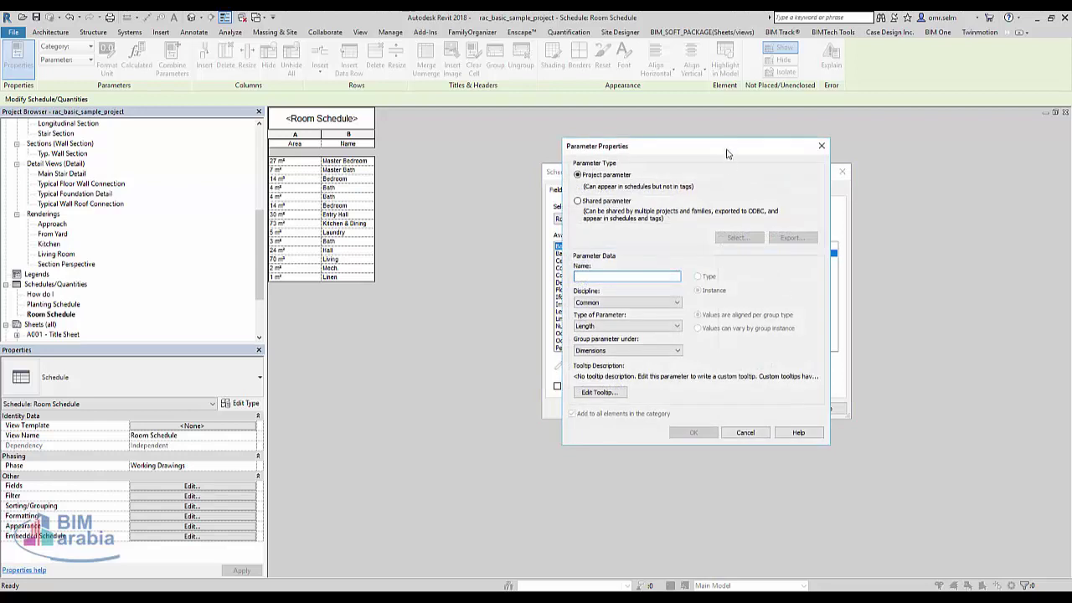
left_click_drag(727, 149, 532, 141)
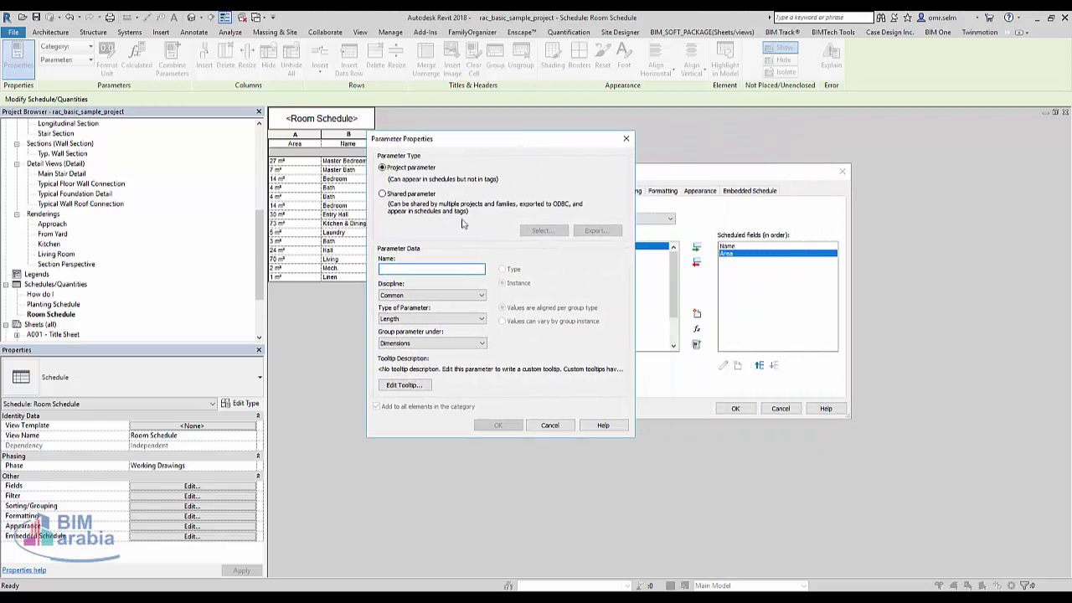
left_click(439, 319)
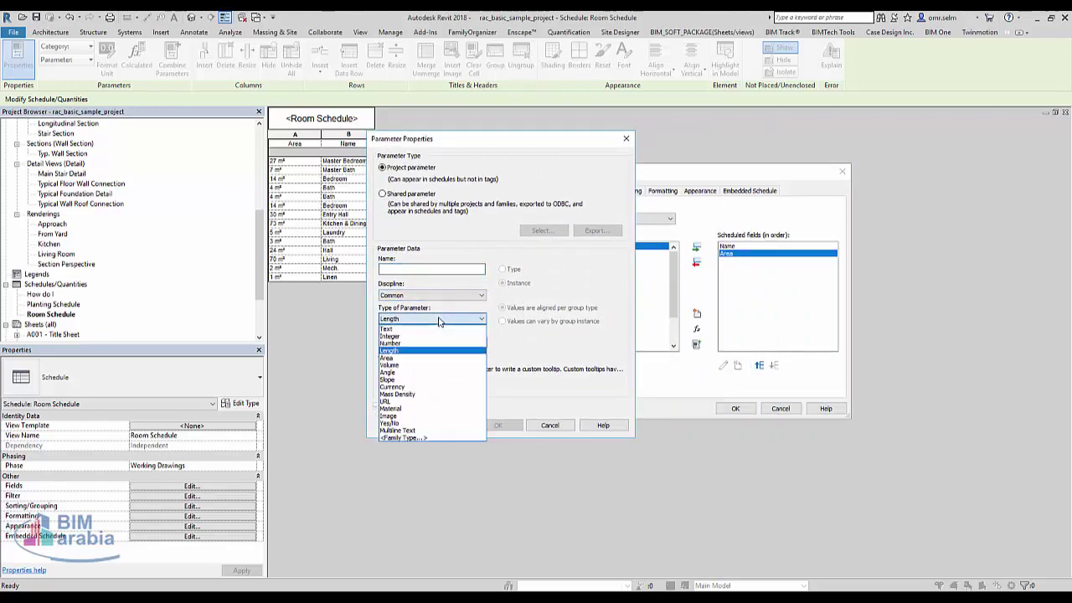
left_click(413, 358)
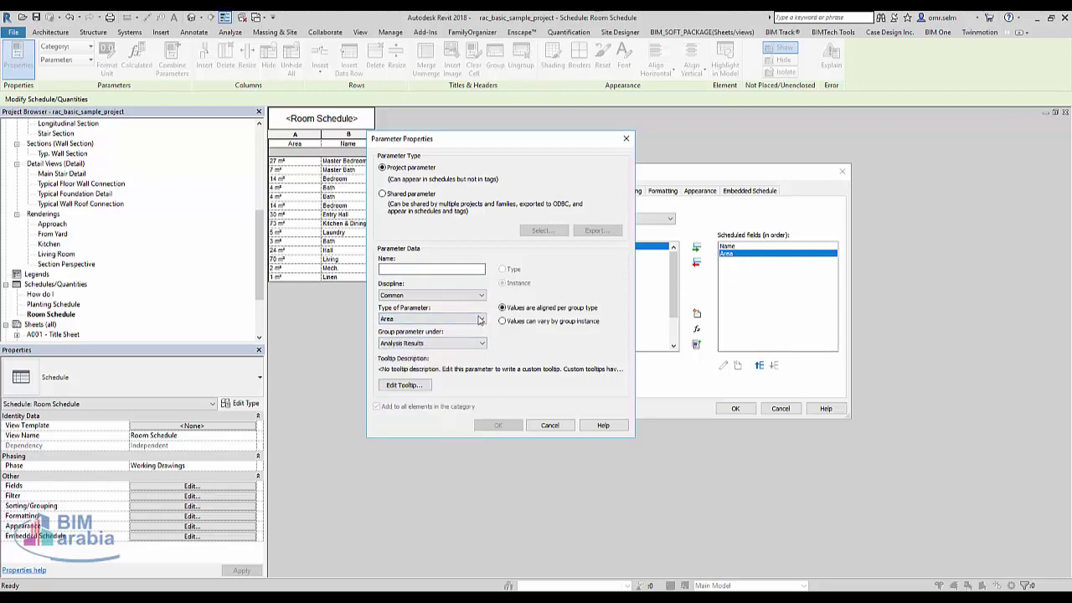
left_click(410, 268)
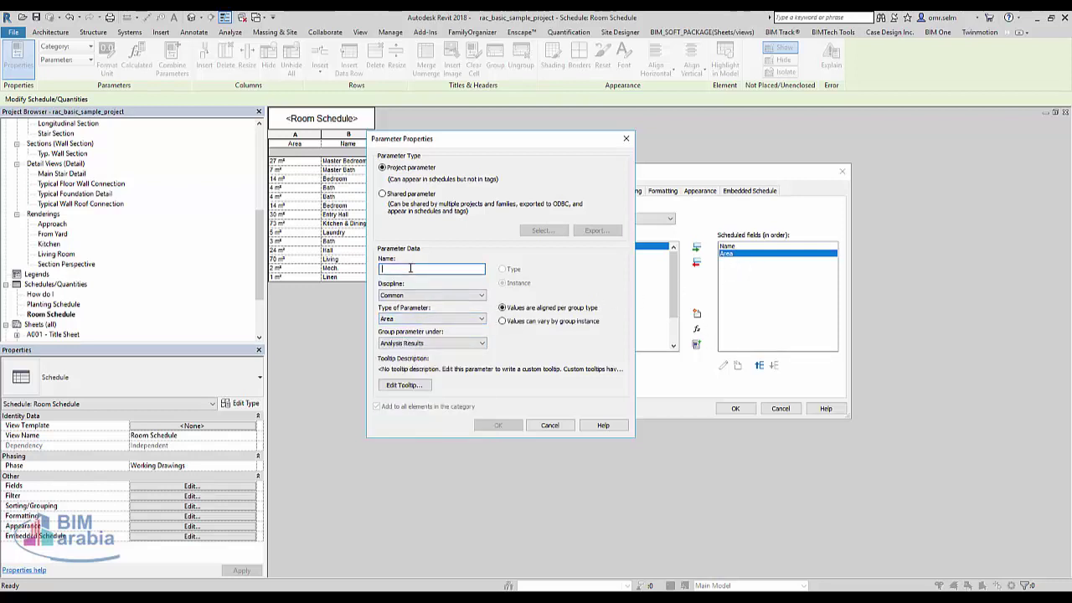
type("code")
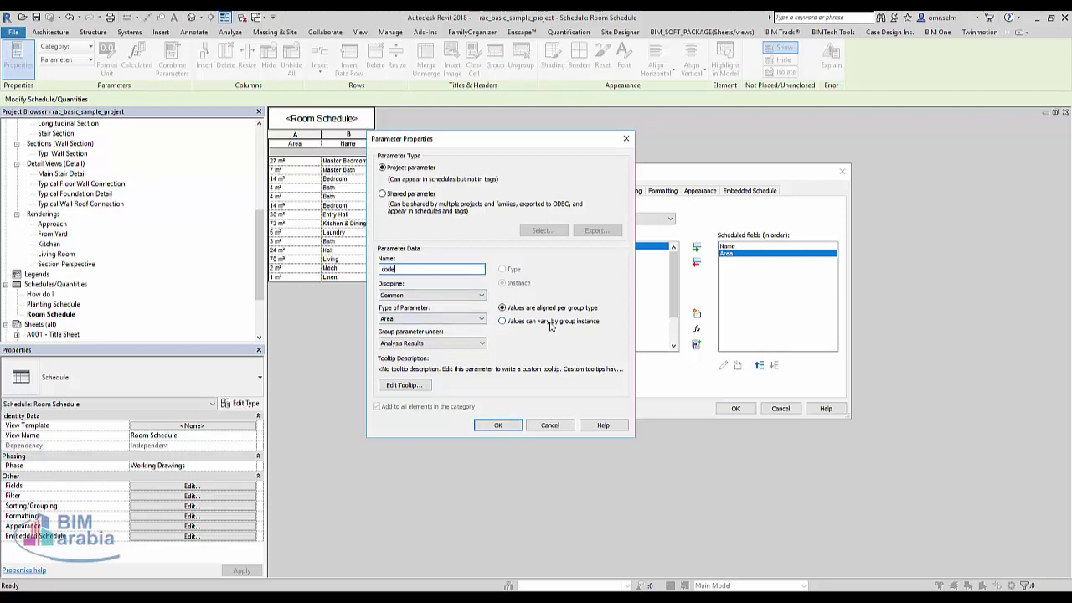
left_click(504, 425)
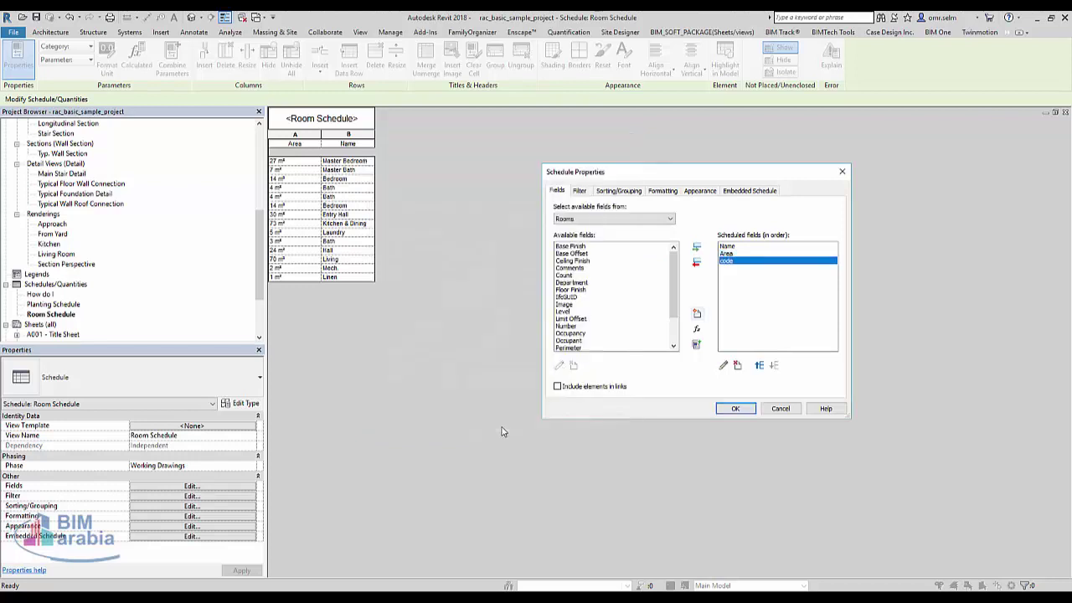
left_click(735, 407)
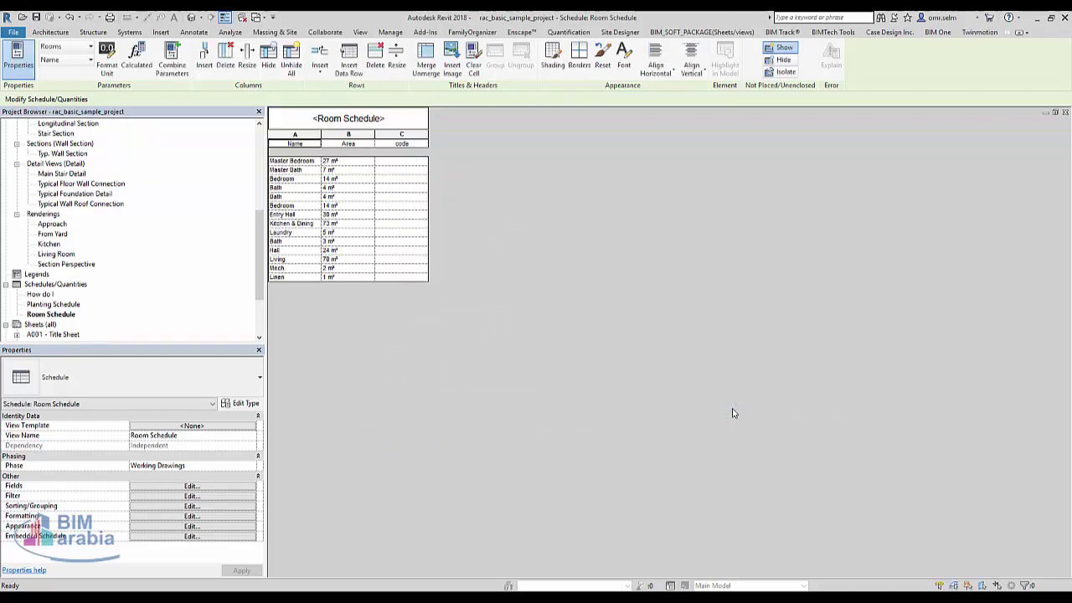
Enter code values 25, 0, 12, 4, 4, 12, 25 from Master Bedroom to Entry Hall
left_click(394, 161)
type("25")
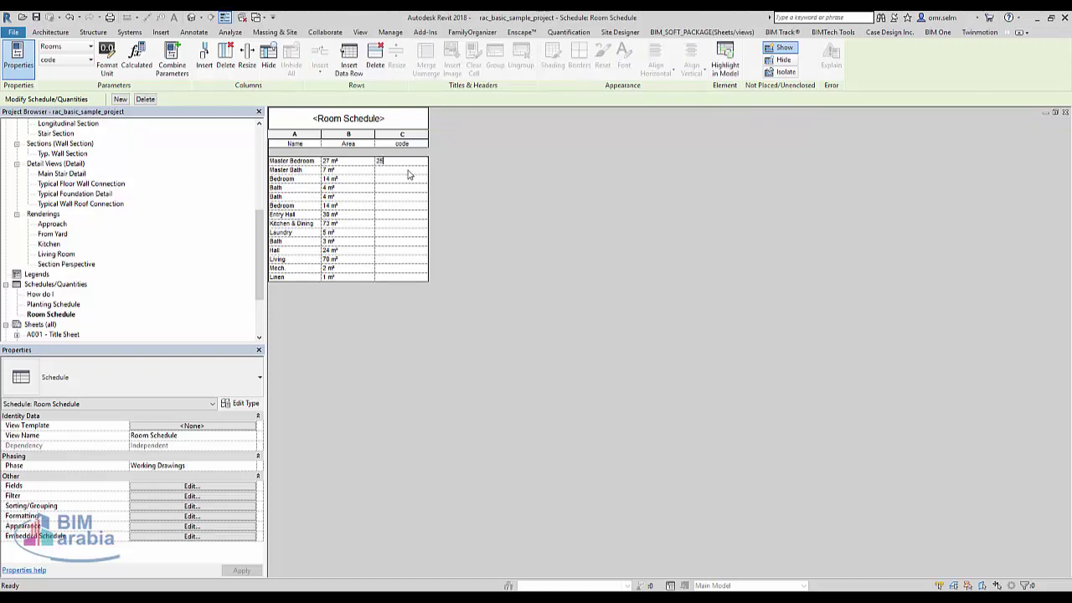
left_click(409, 170)
left_click(401, 180)
left_click(402, 187)
left_click(406, 199)
type("4")
left_click(394, 205)
type("12")
left_click(398, 214)
left_click(399, 227)
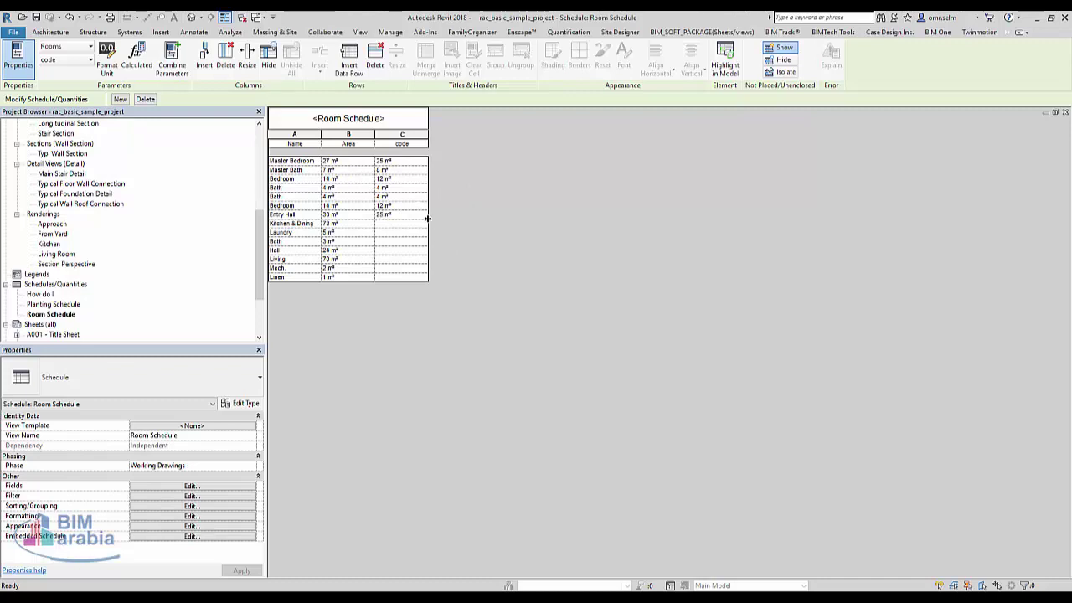
type("70")
Enter the remaining codes 70, 5, 3, 20, 65, 2, 1 from Kitchen & Dining to Linen
left_click(400, 233)
left_click(400, 249)
type("2")
type("0 m²")
left_click(400, 264)
key("Escape")
left_click(397, 269)
type("2")
left_click(390, 278)
type("1")
left_click(400, 260)
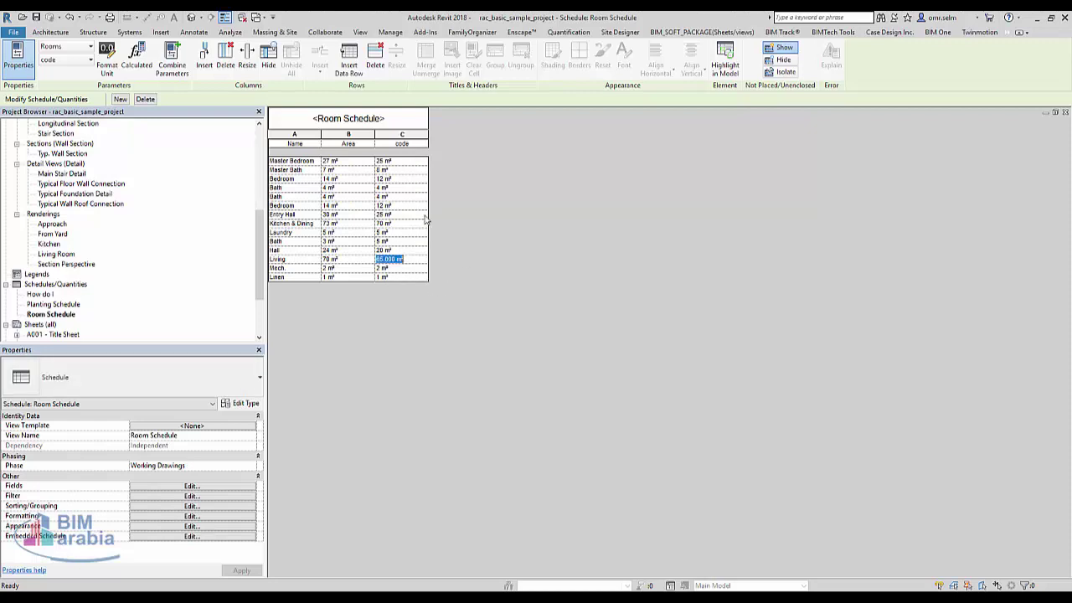
left_click(351, 259)
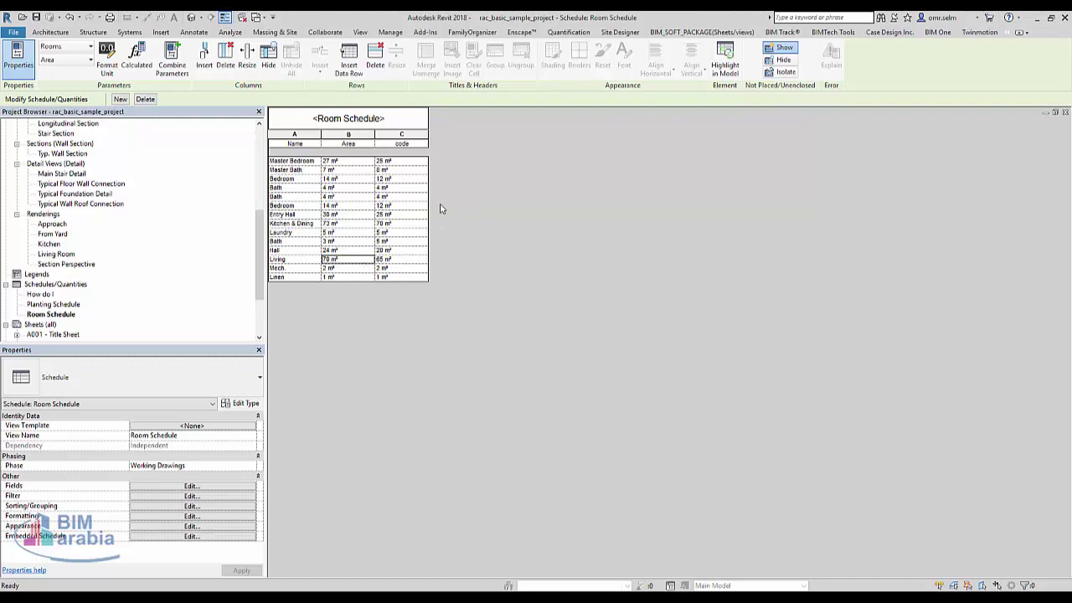
Add a calculated value field named check with a Text result type
left_click(192, 486)
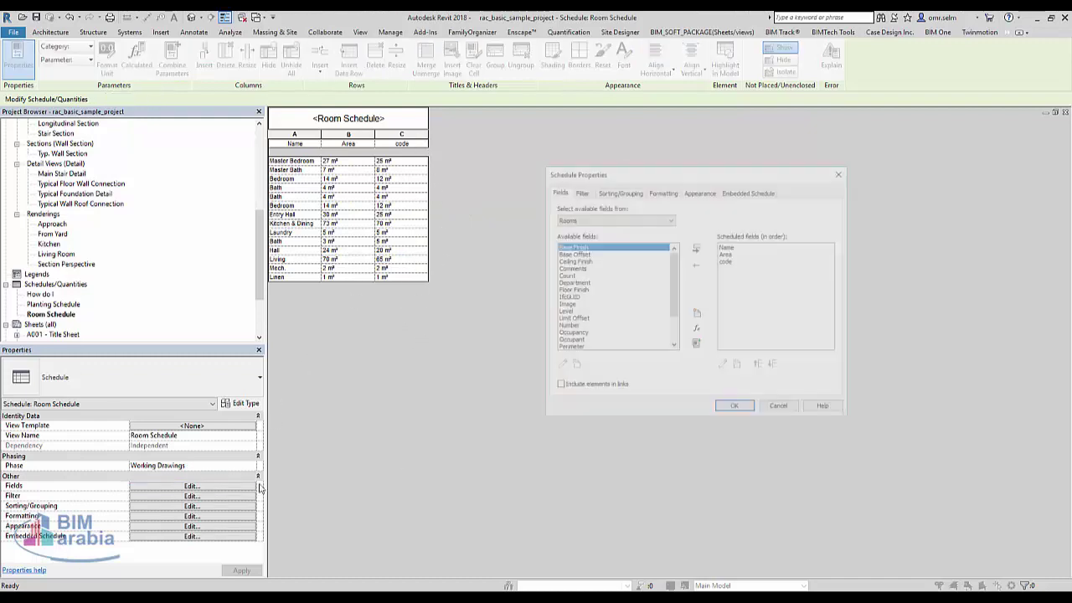
left_click(696, 314)
left_click_drag(489, 145, 379, 119)
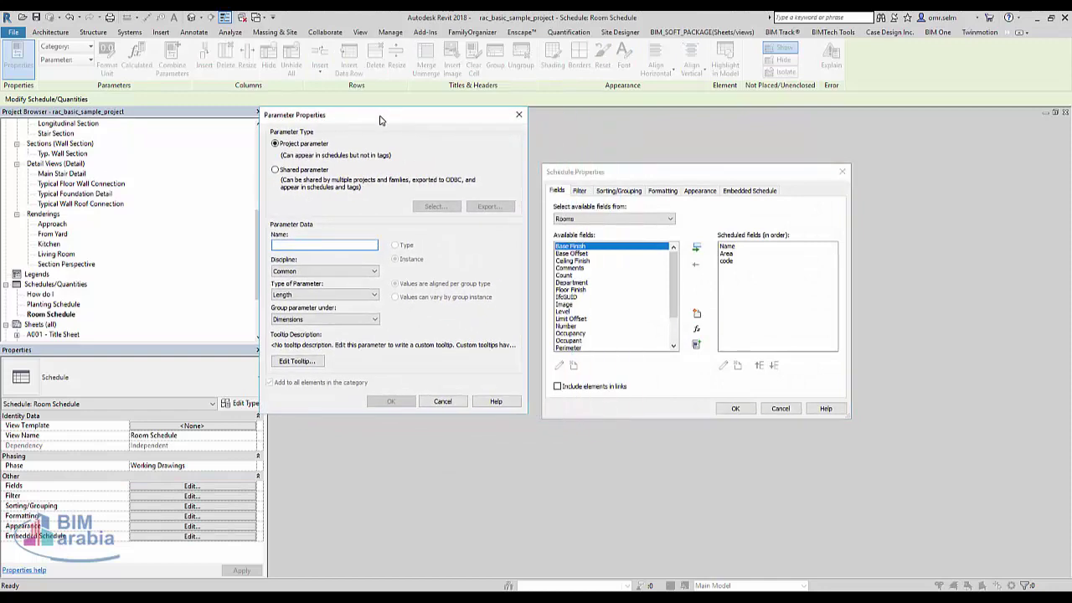
left_click(516, 112)
left_click(696, 331)
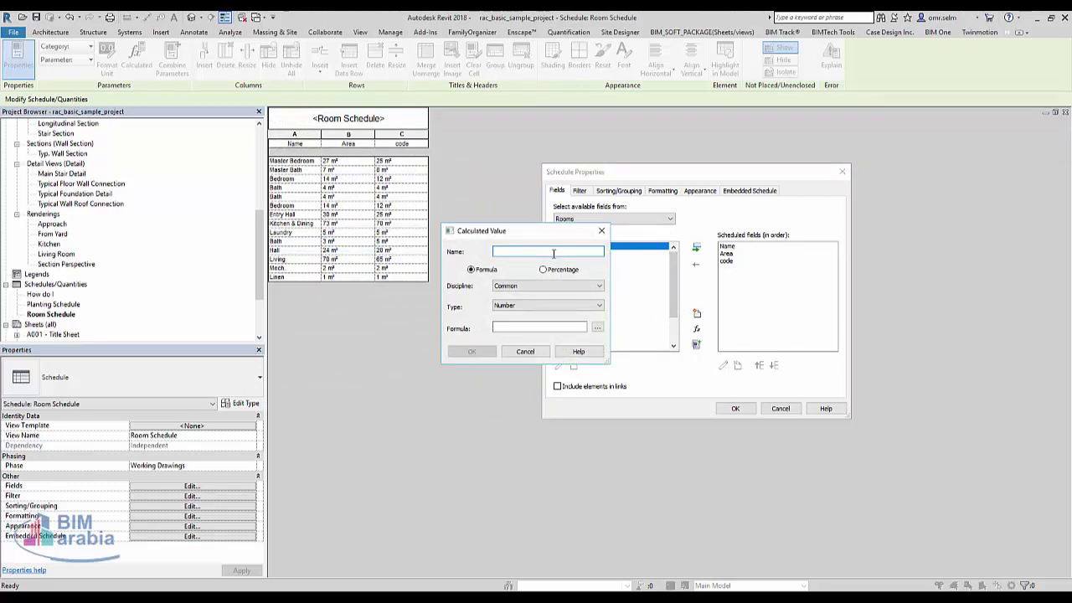
type("check")
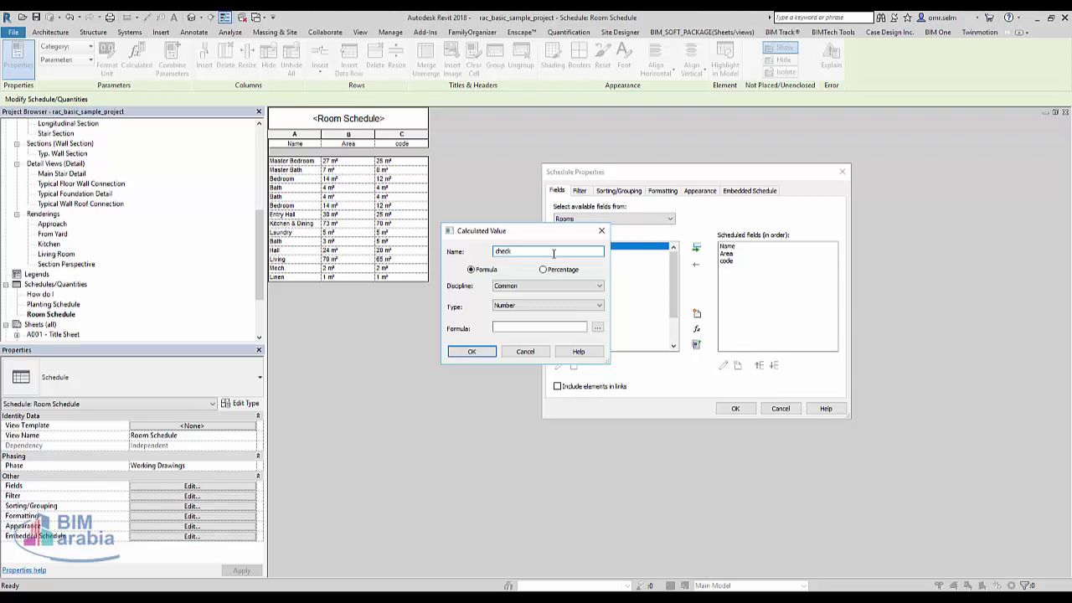
left_click(545, 306)
left_click(515, 316)
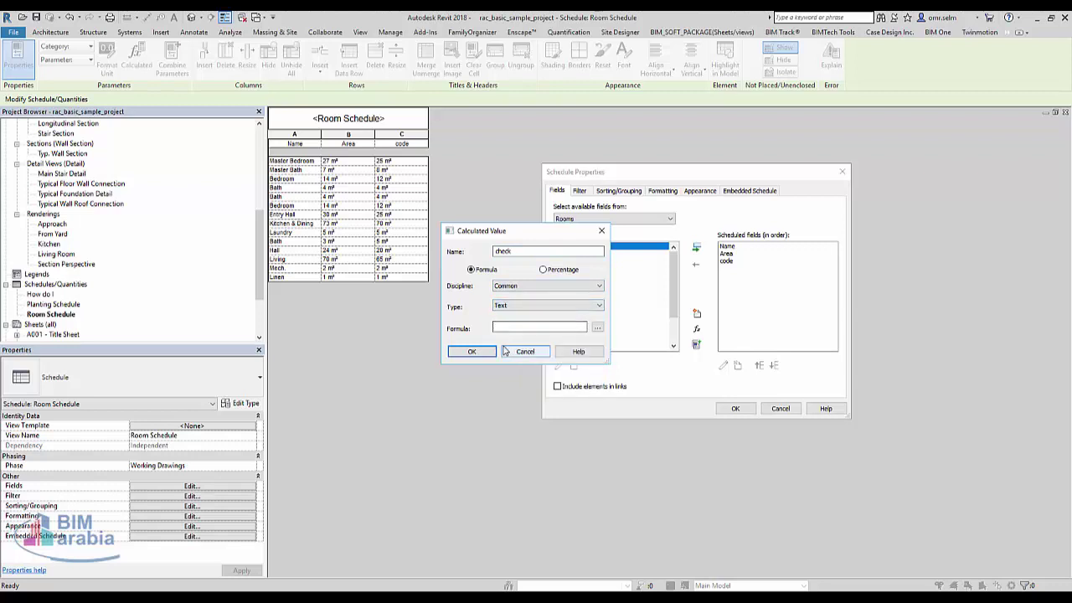
left_click(517, 329)
left_click(517, 329)
Give check the formula if(Area<code,"wrong","OK") and apply it to the schedule
left_click(597, 328)
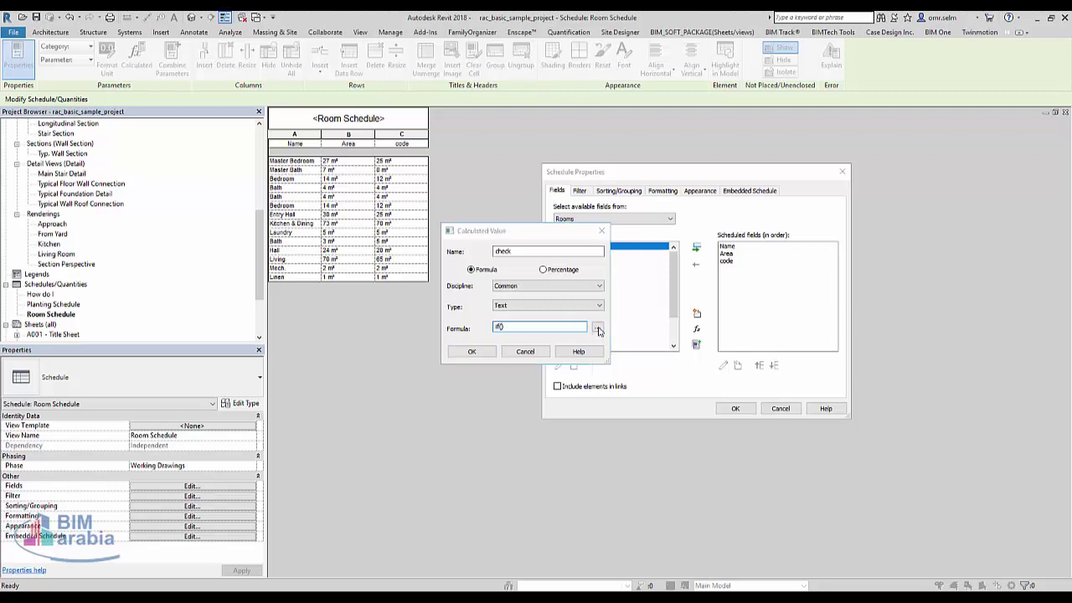
left_click(473, 256)
left_click(508, 372)
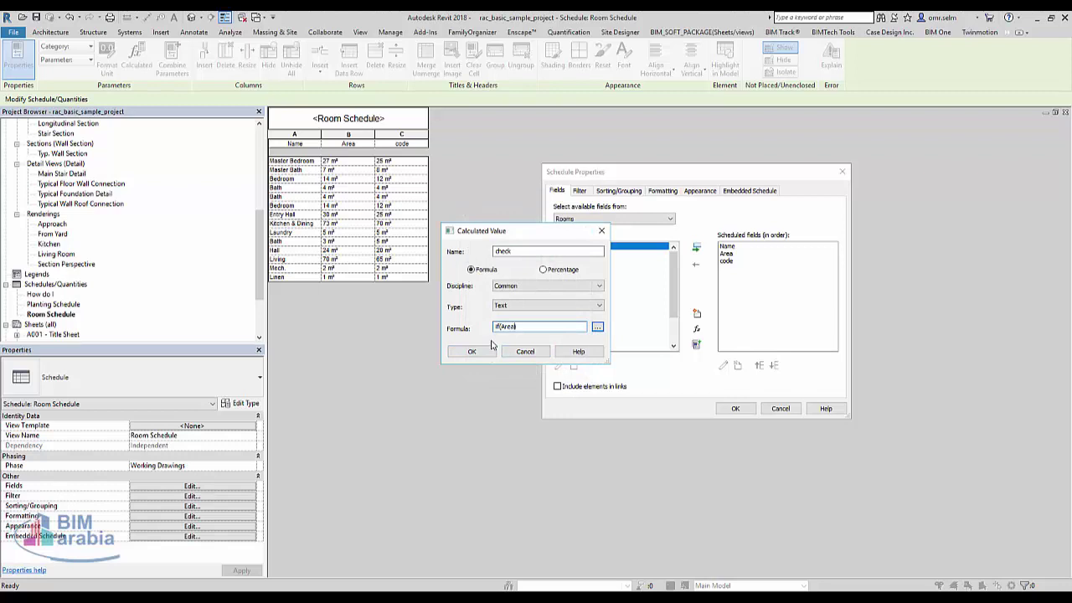
type("<c")
left_click(597, 327)
double_click(477, 268)
type(",\"wrong\",\"OK")
left_click(473, 352)
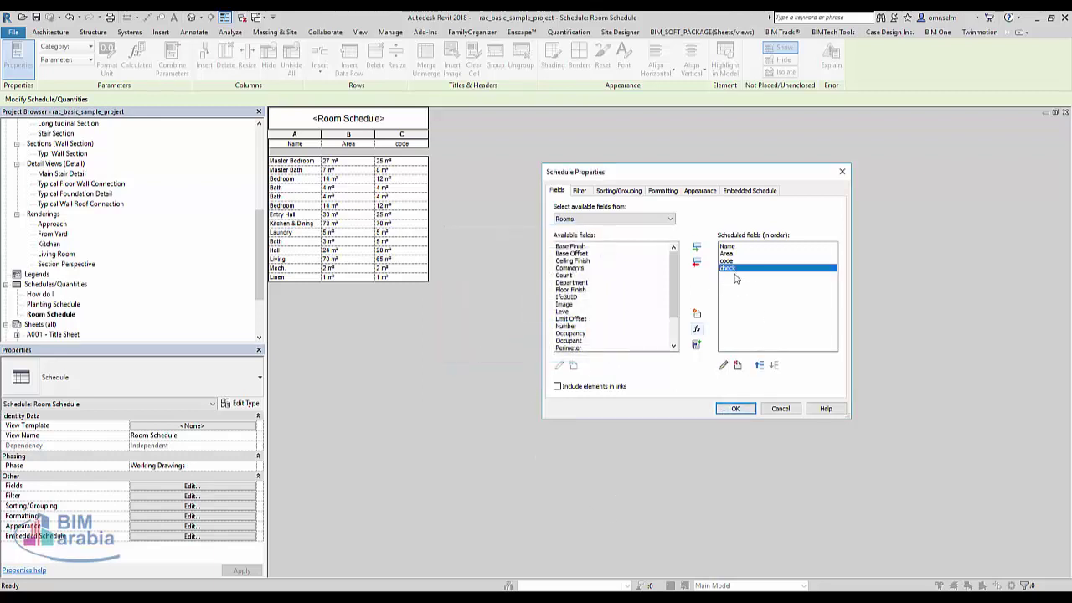
left_click(734, 408)
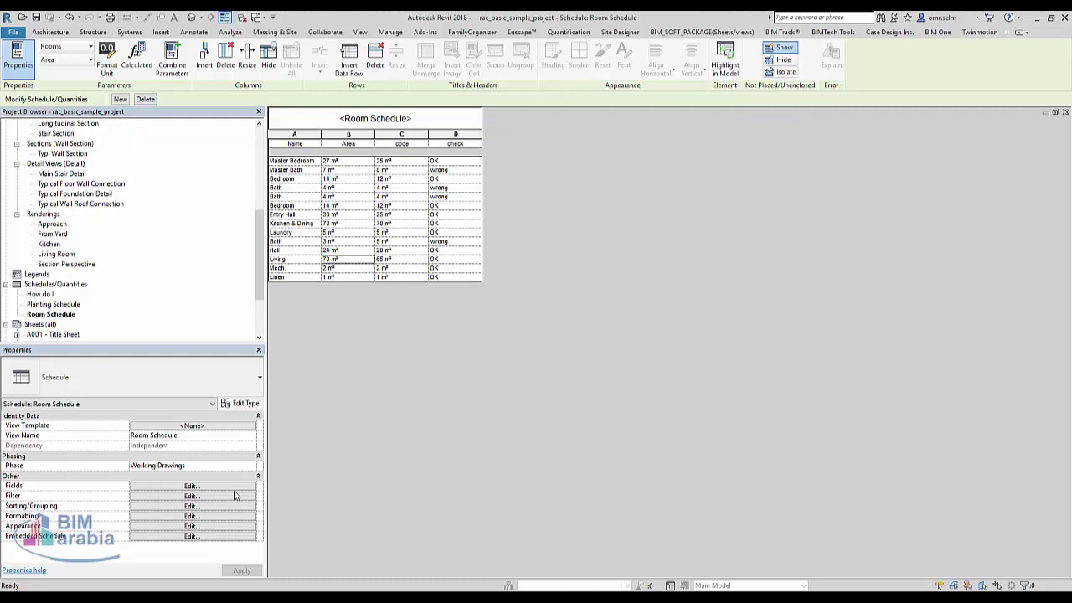
Select the check column on the schedule's Formatting tab
left_click(181, 527)
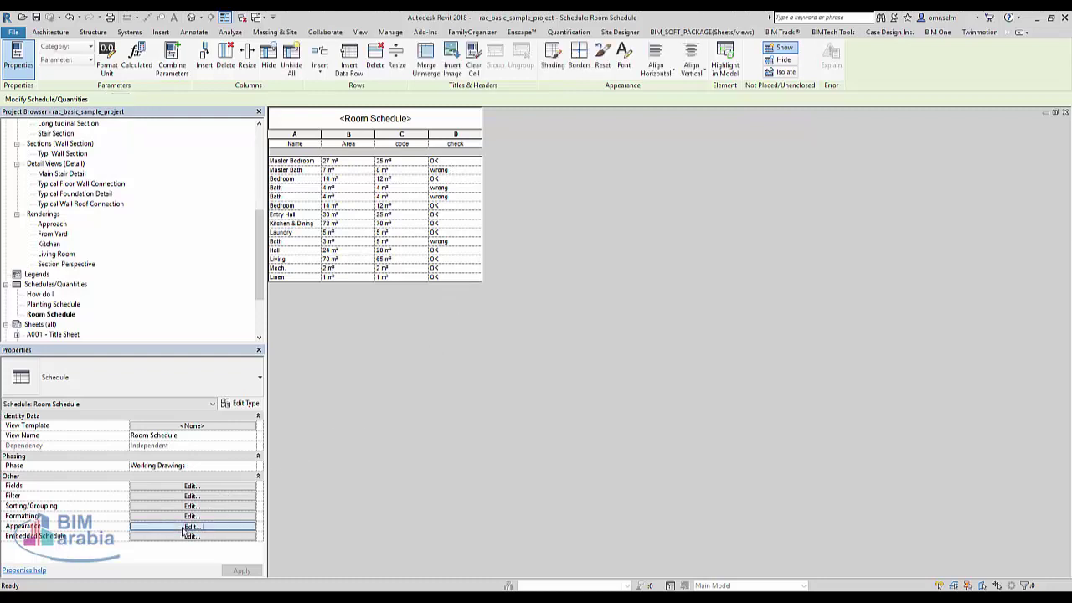
left_click(729, 191)
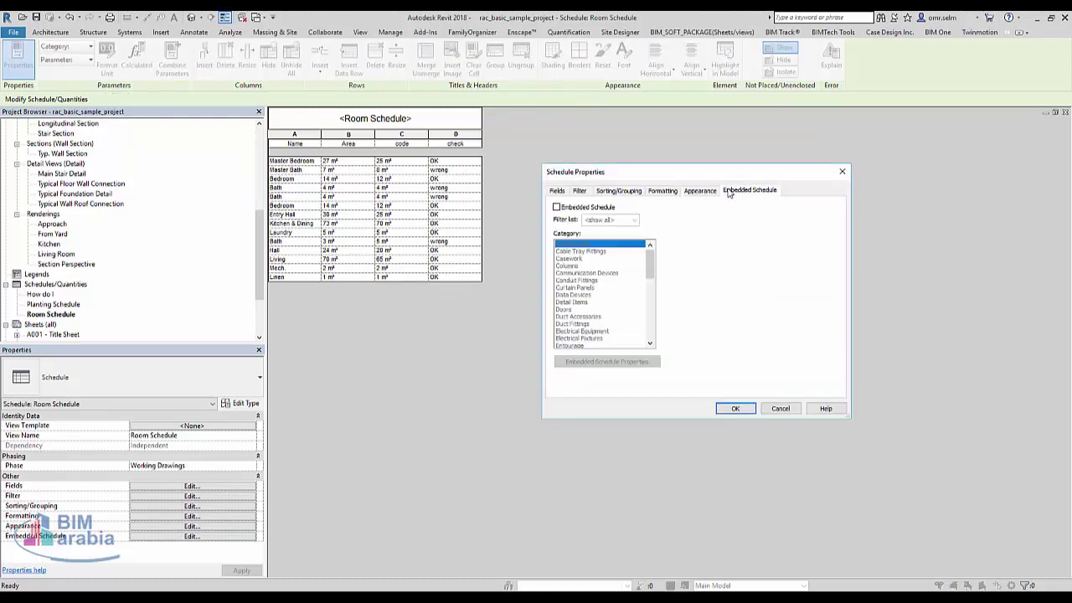
left_click(700, 191)
left_click(663, 191)
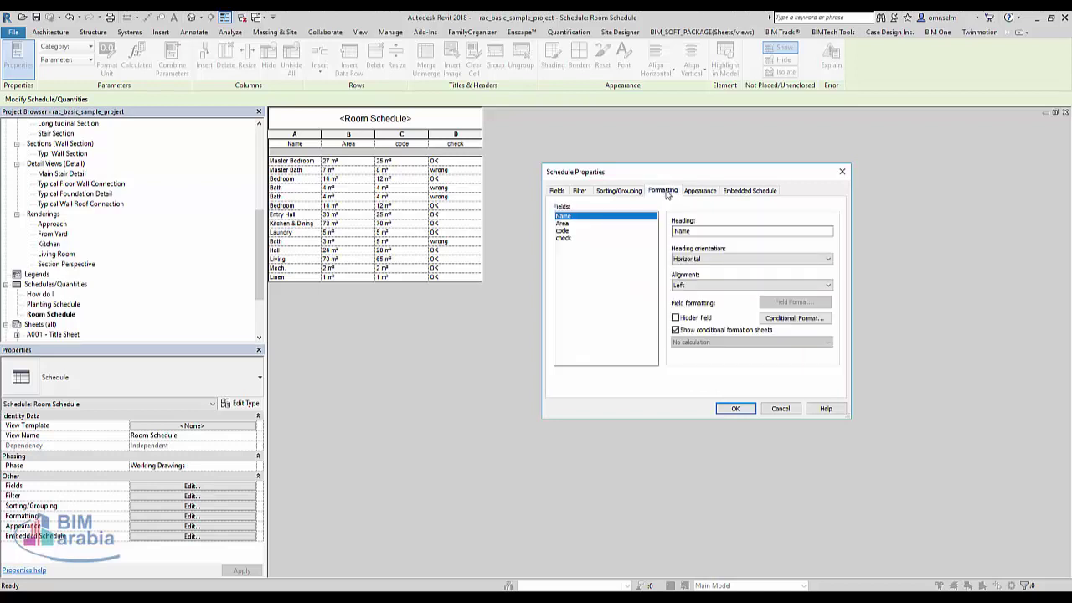
left_click(572, 237)
Add a conditional format: check Equal To wrong gets a red background
left_click(775, 319)
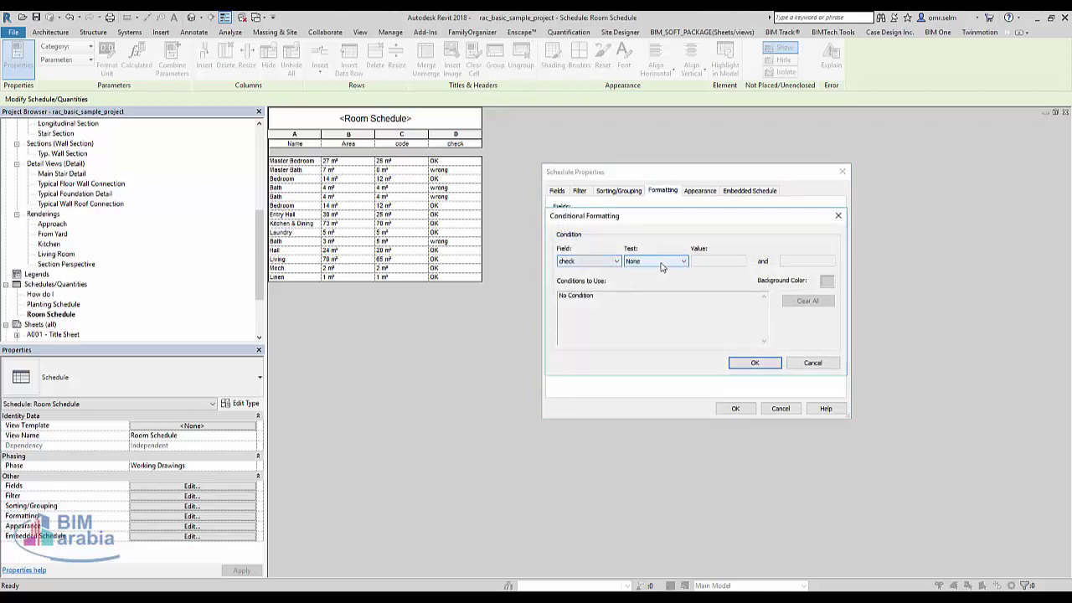
left_click(667, 263)
left_click(668, 279)
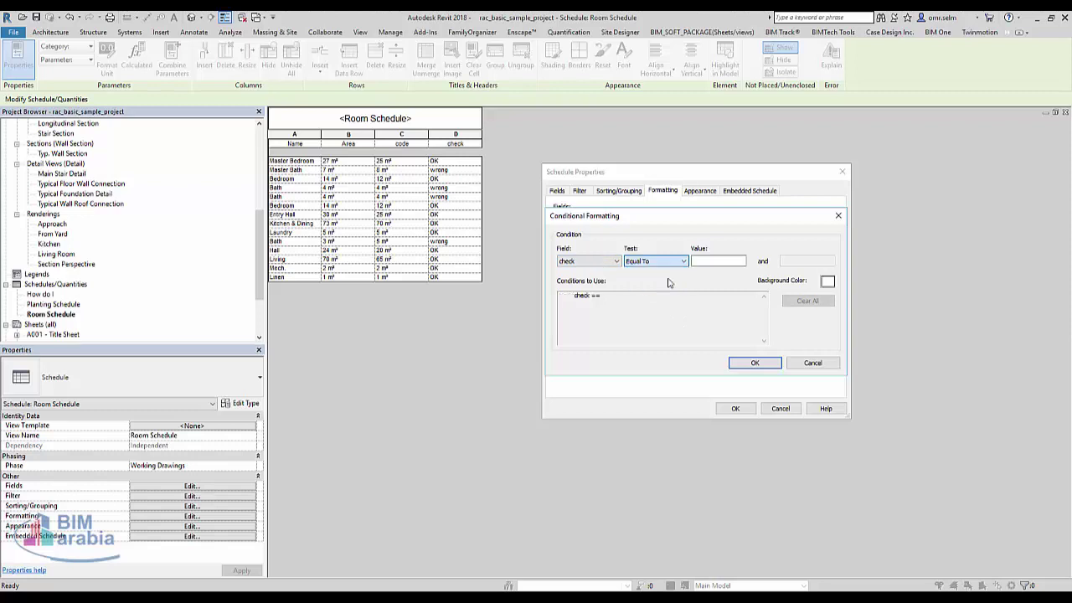
left_click(708, 263)
type("wrong")
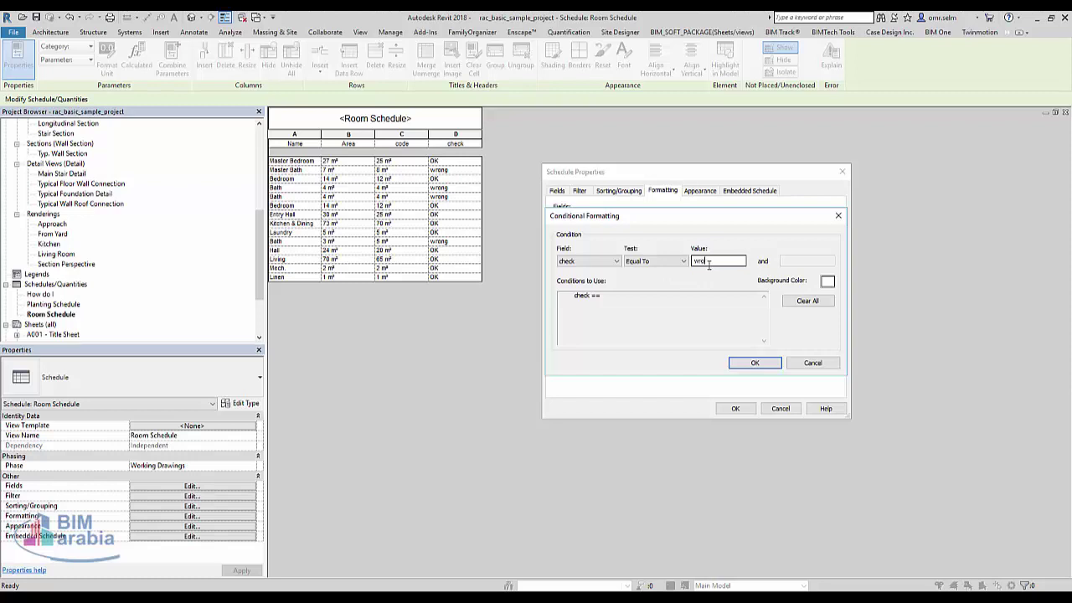
left_click(828, 282)
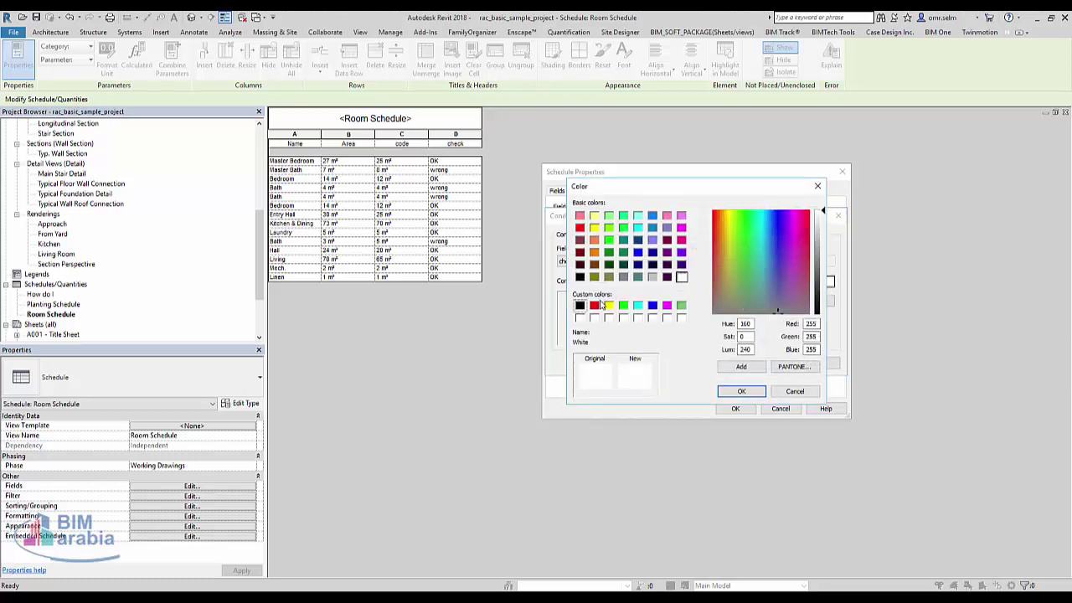
left_click(593, 305)
left_click(751, 392)
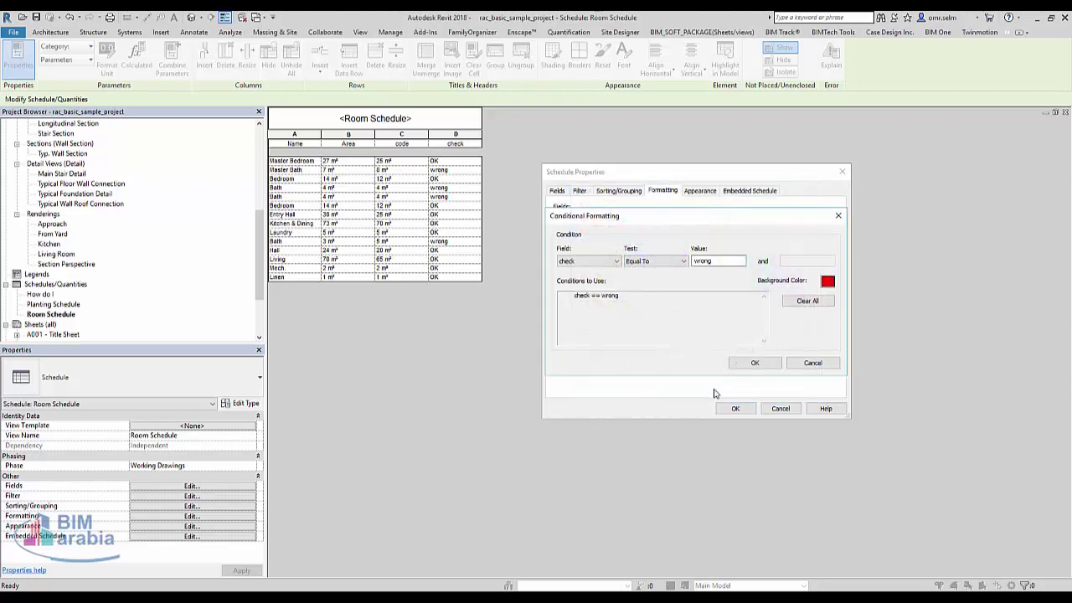
left_click(755, 362)
left_click(736, 409)
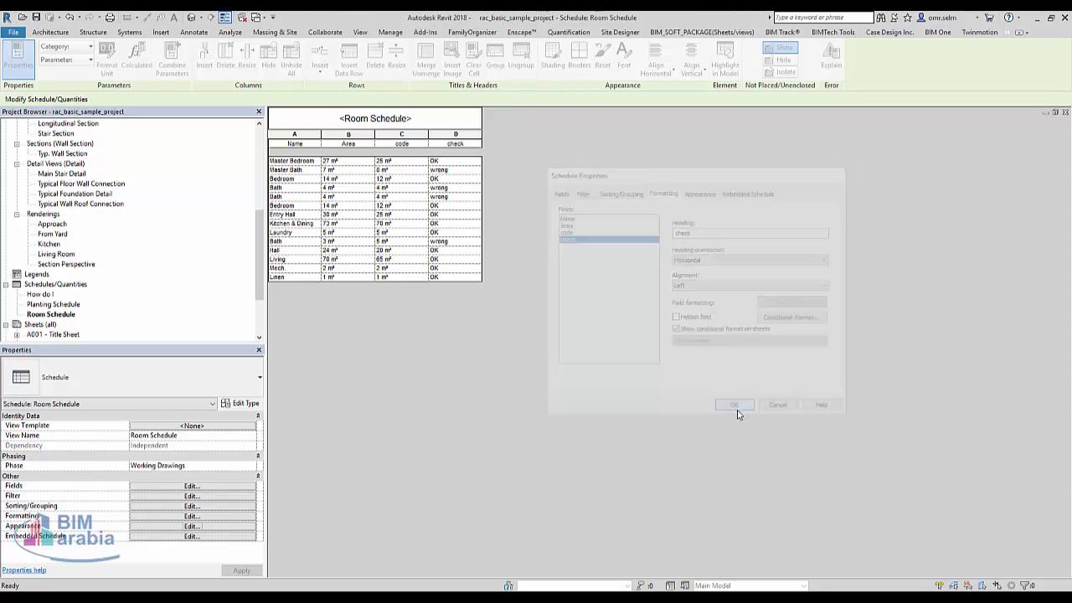